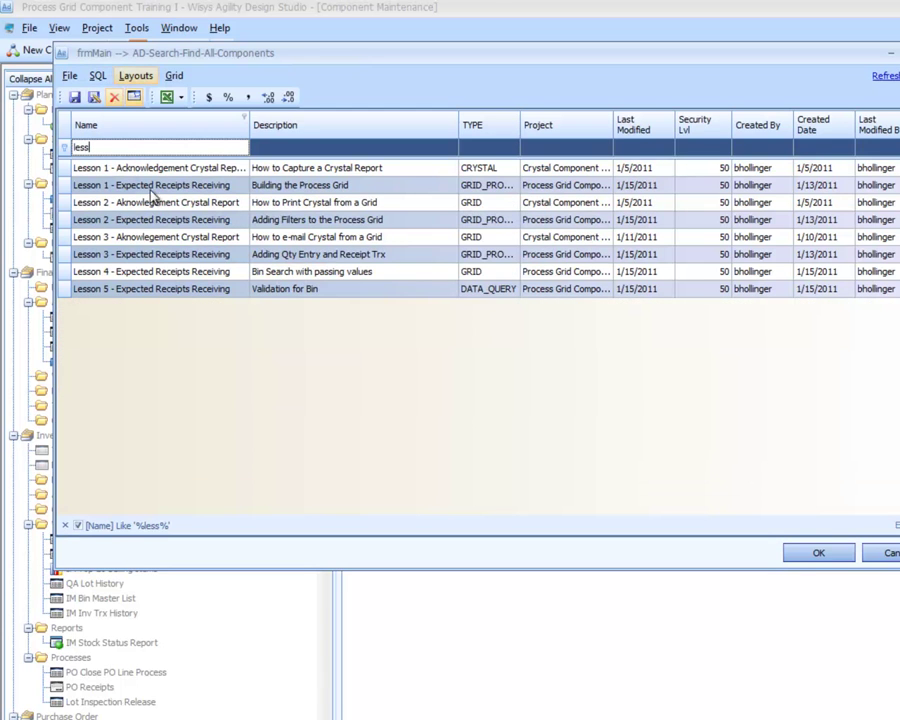
- Choose "Lesson 3 - Expected Receipts Receiving" as the component to copy and name the copy "Lesson 6 - Expected Receipts Receiving"
left_click(177, 257)
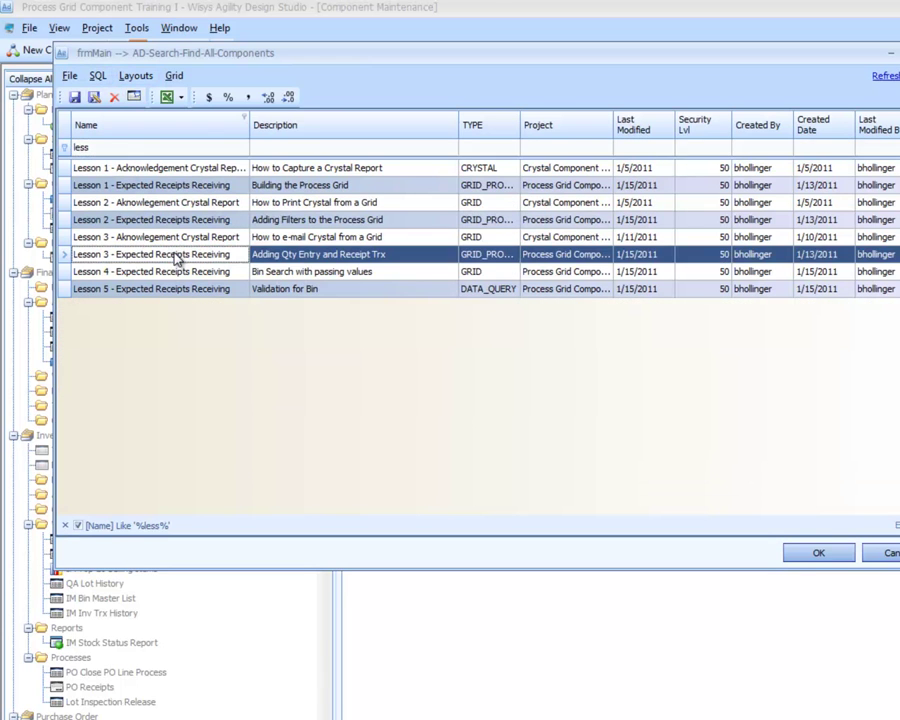
double_click(177, 257)
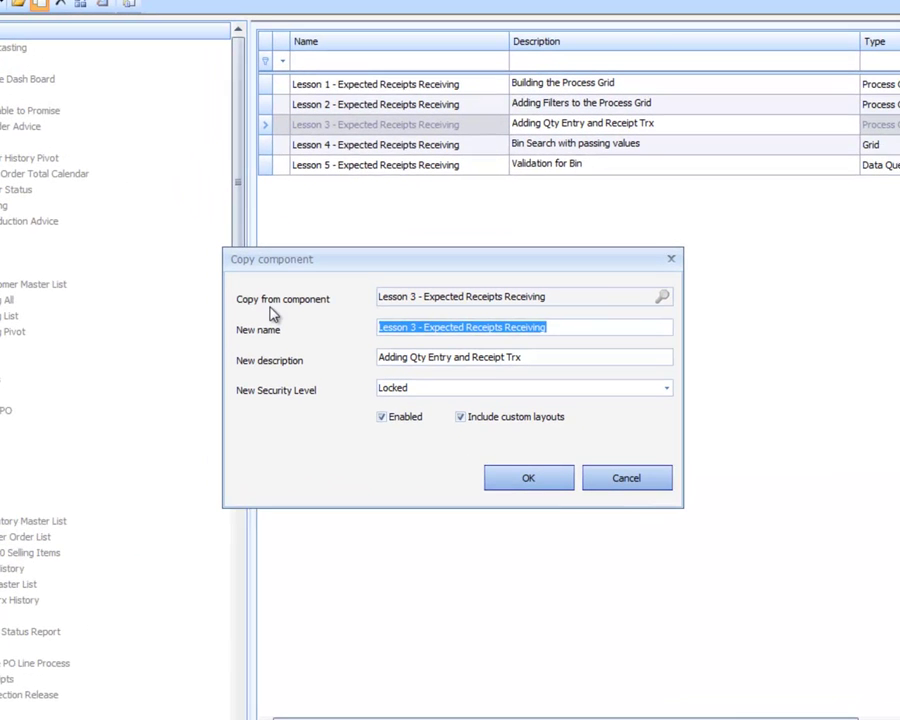
left_click(408, 331)
key("BackSpace")
type("6")
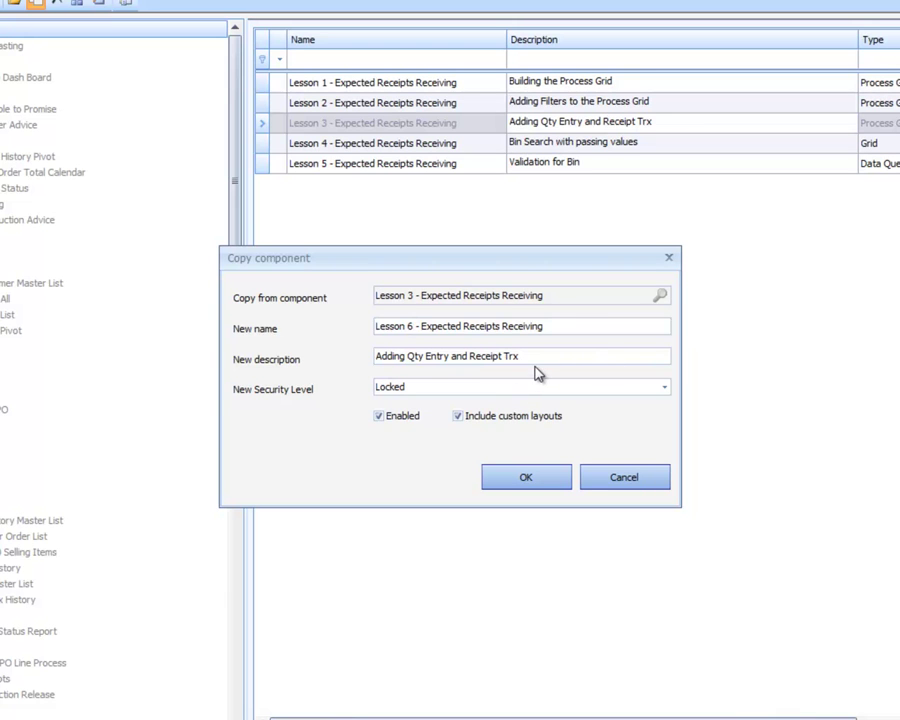
- Set the new component's description to "Addin Bin and Lot Entry Fields" and create the copy
left_click_drag(530, 358, 315, 362)
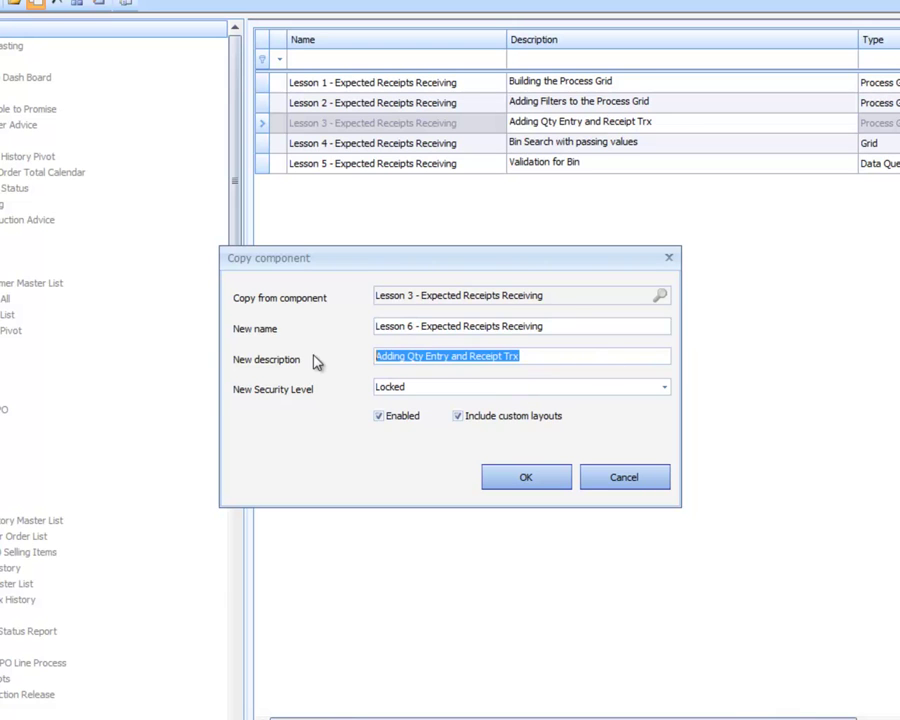
type("Add")
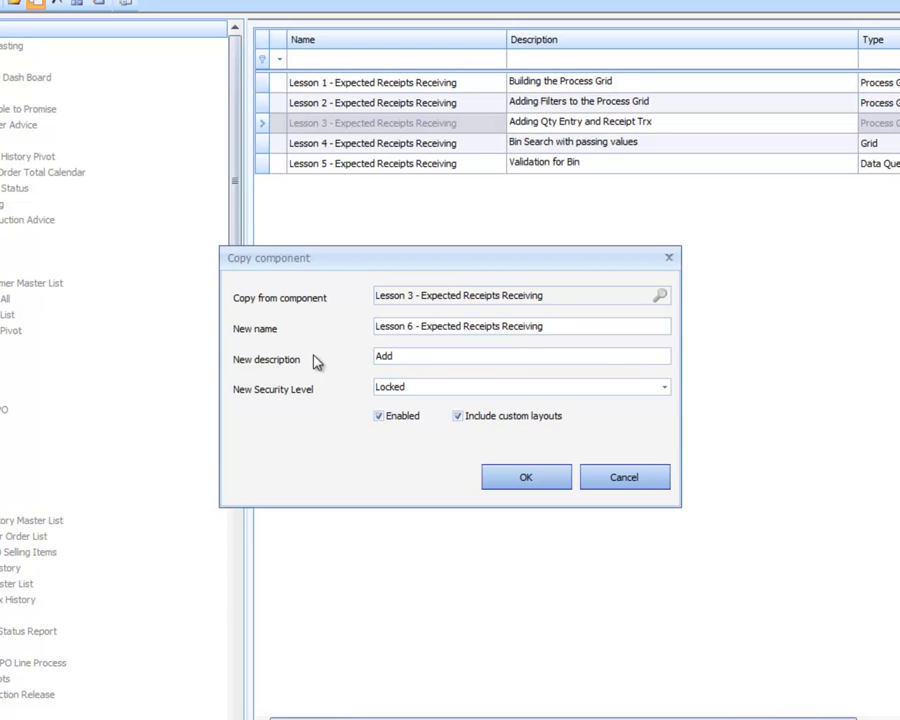
type("in Bin and Lot Entry Fields")
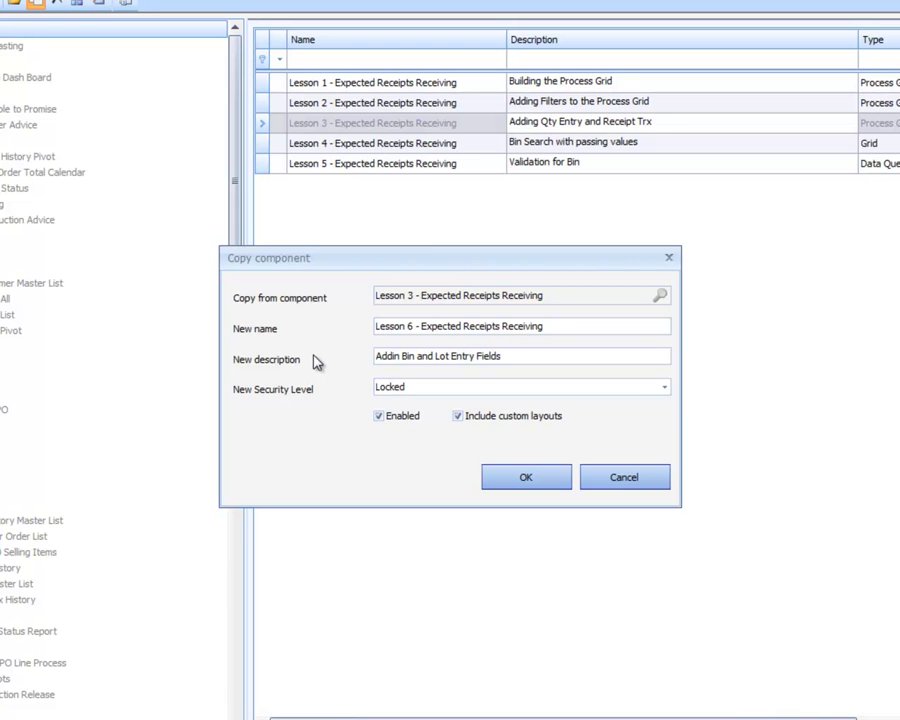
left_click(521, 484)
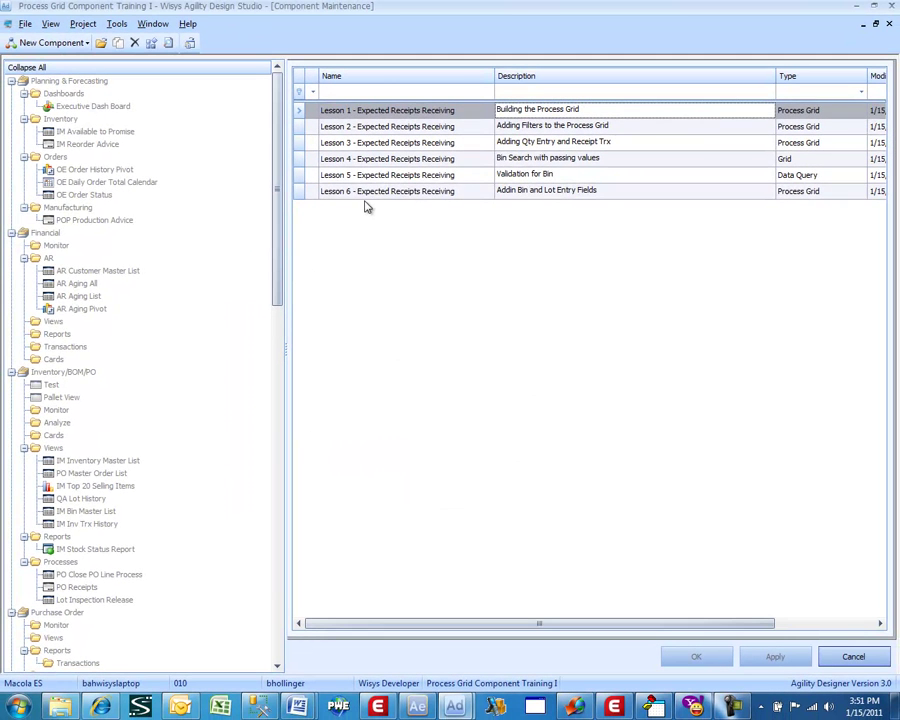
- Open the Lesson 6 - Expected Receipts Receiving component for editing and go to its SQL statement
left_click(352, 195)
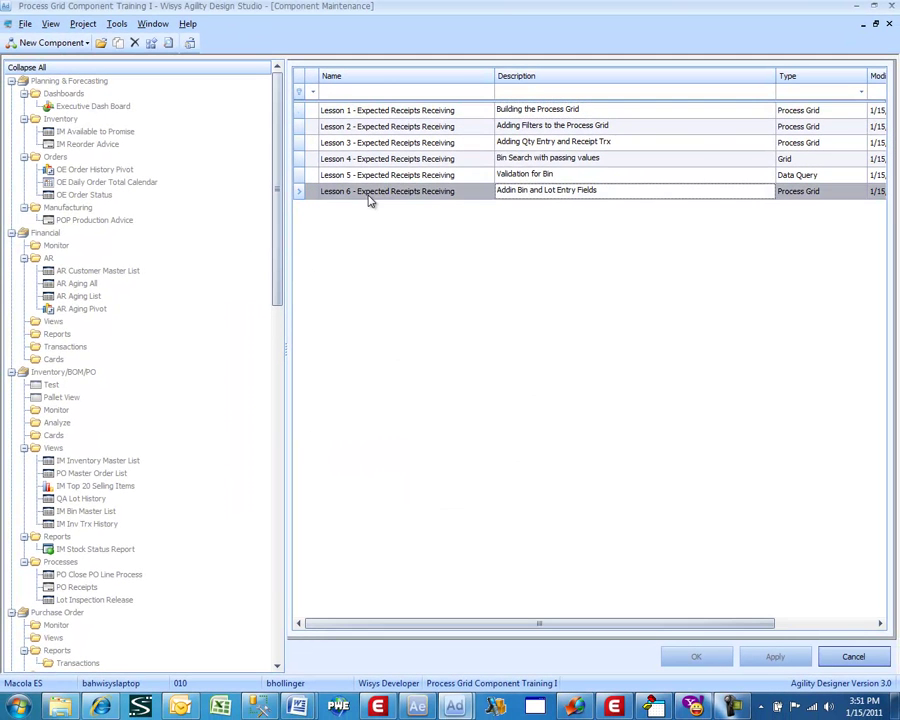
double_click(368, 197)
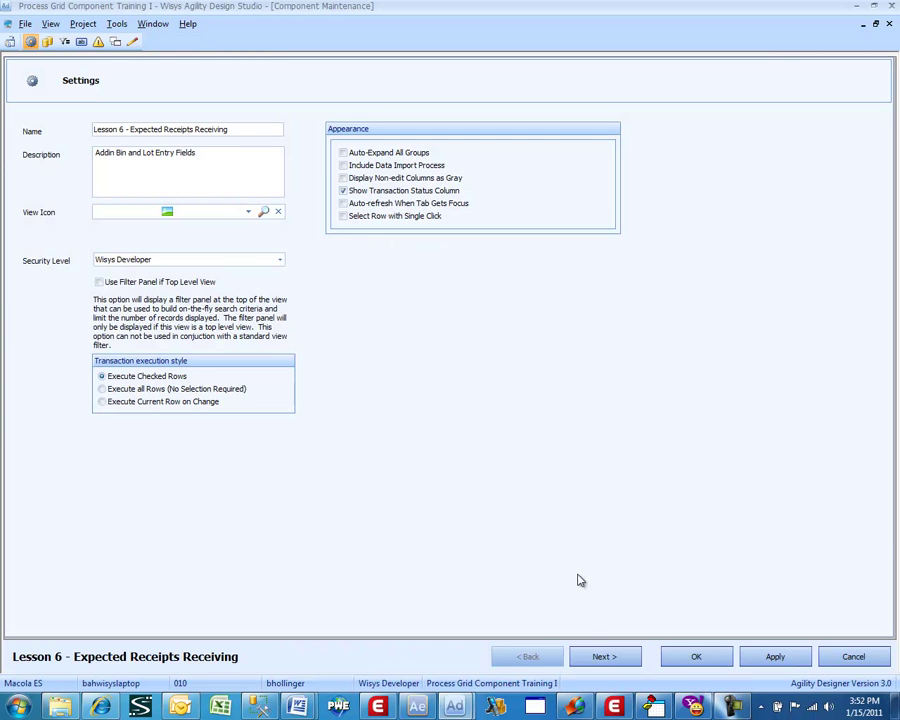
left_click(600, 659)
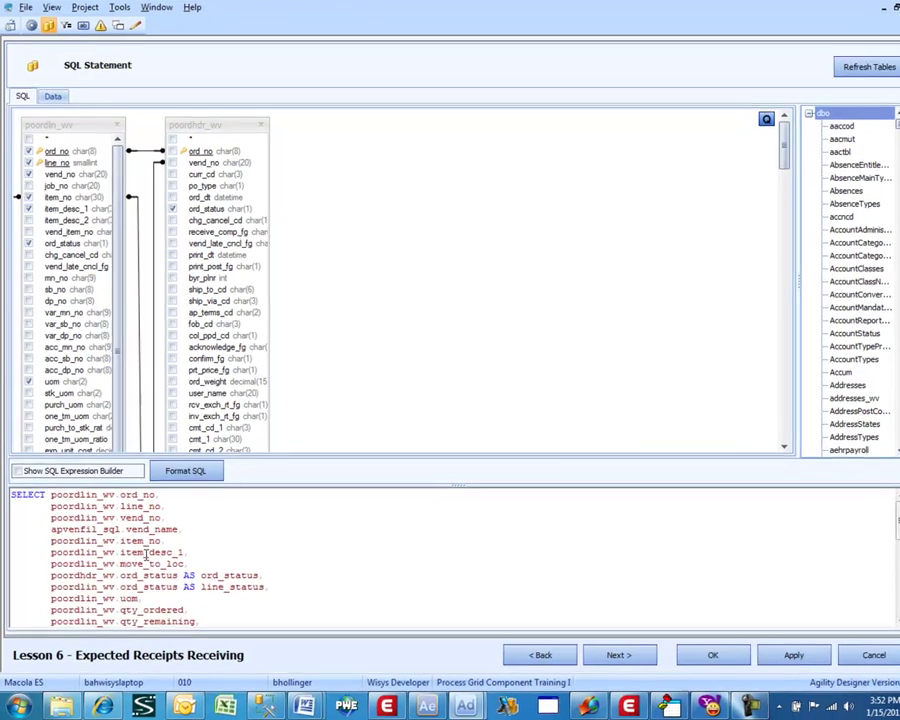
- Add the blank columns ' ' AS Bin and ' ' AS Lot after 0.0 AS Received in the SELECT list
scroll(141, 572, "down", 5)
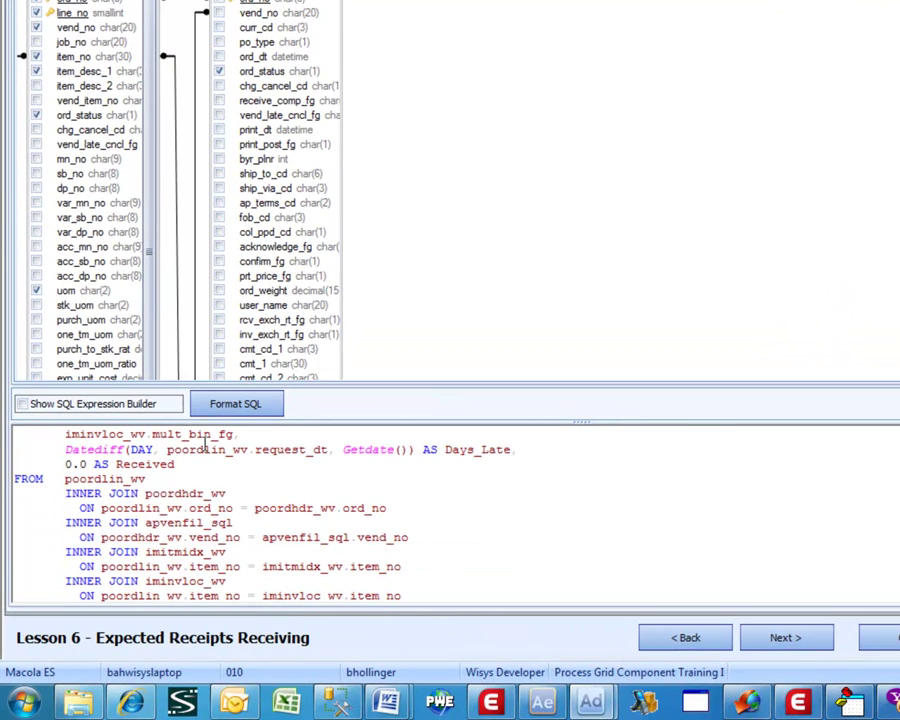
left_click(277, 464)
type(",")
type(" ' ' as Bin")
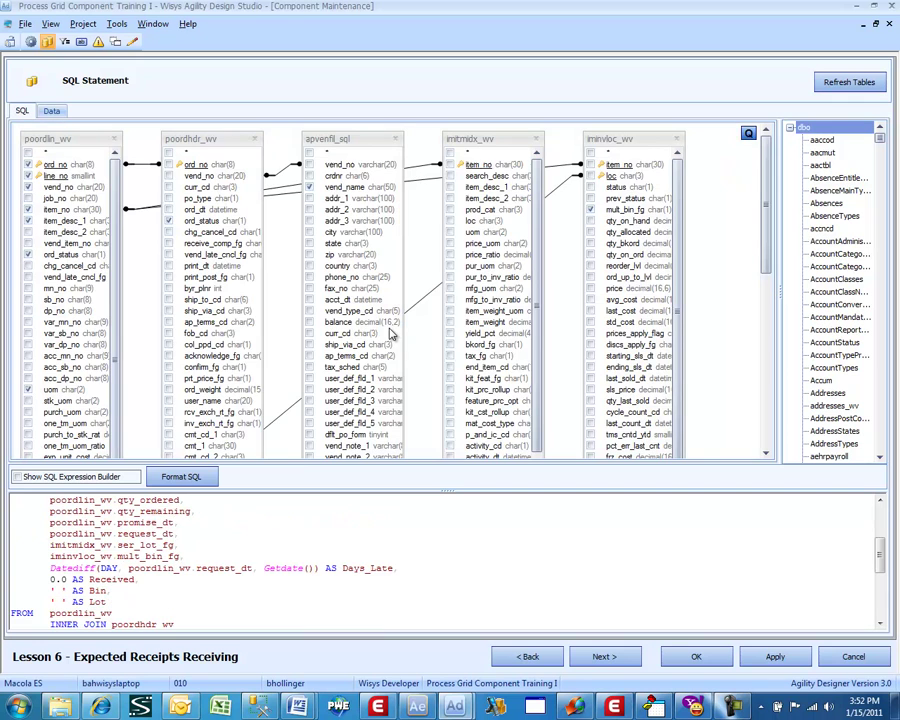
- Preview the query's data using 3000 for the Days Late parameter
left_click(52, 111)
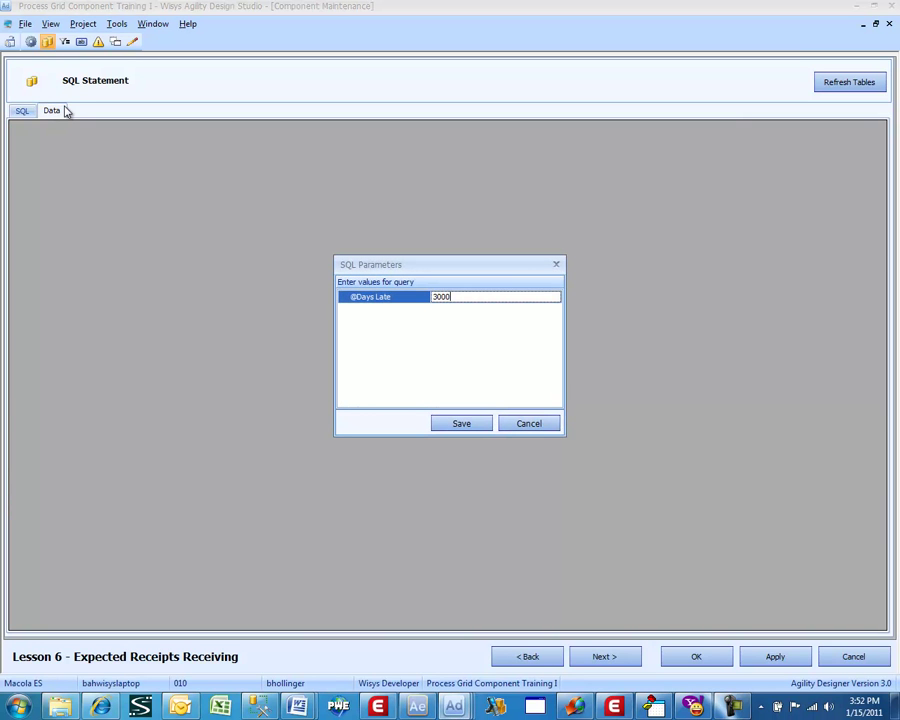
type("3000")
key("Return")
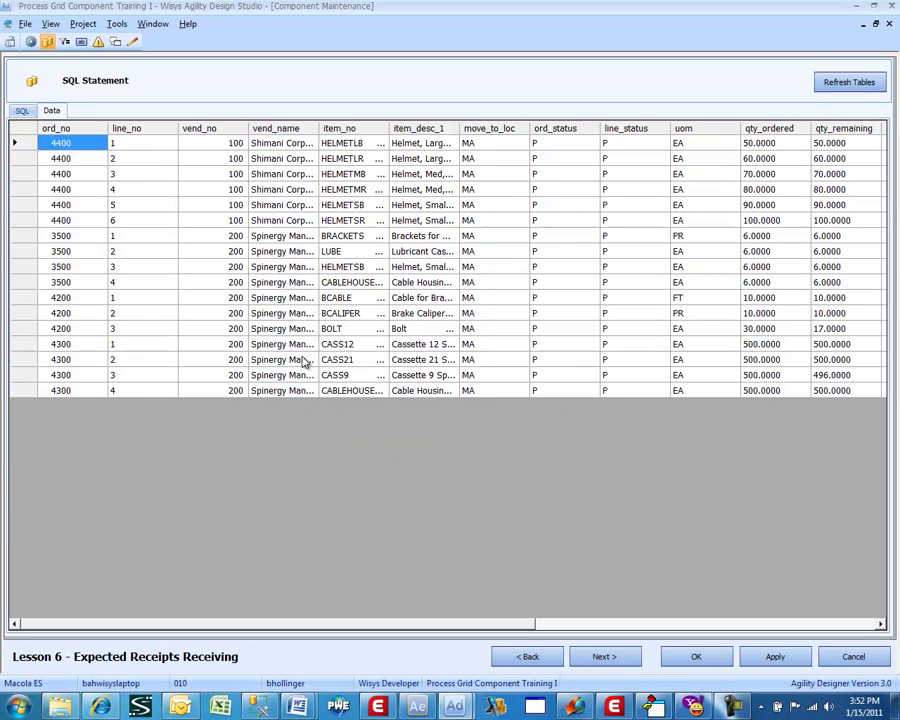
- Examine the preview data's columns through to the Bin and Lot columns at the end
left_click(699, 253)
key("Tab")
key("Tab")
key("Tab")
key("Tab")
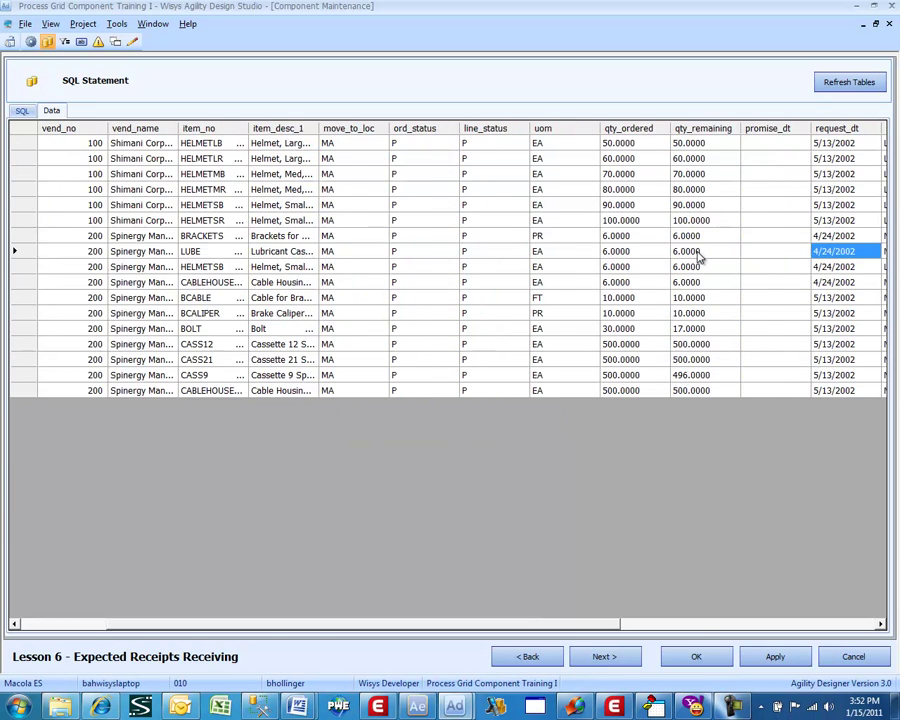
key("Tab")
key("Tab")
key("Tab")
key("Tab")
key("Tab")
key("Tab")
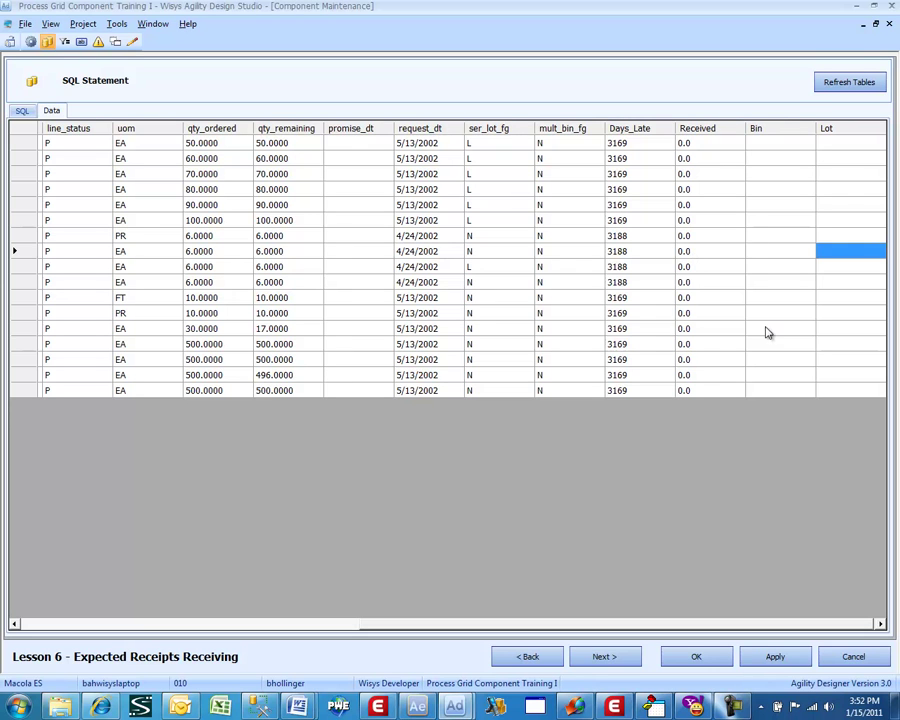
- Go past the filter settings to the component's button setup and open the PO Receipt button's transaction definition
left_click(21, 112)
left_click(605, 656)
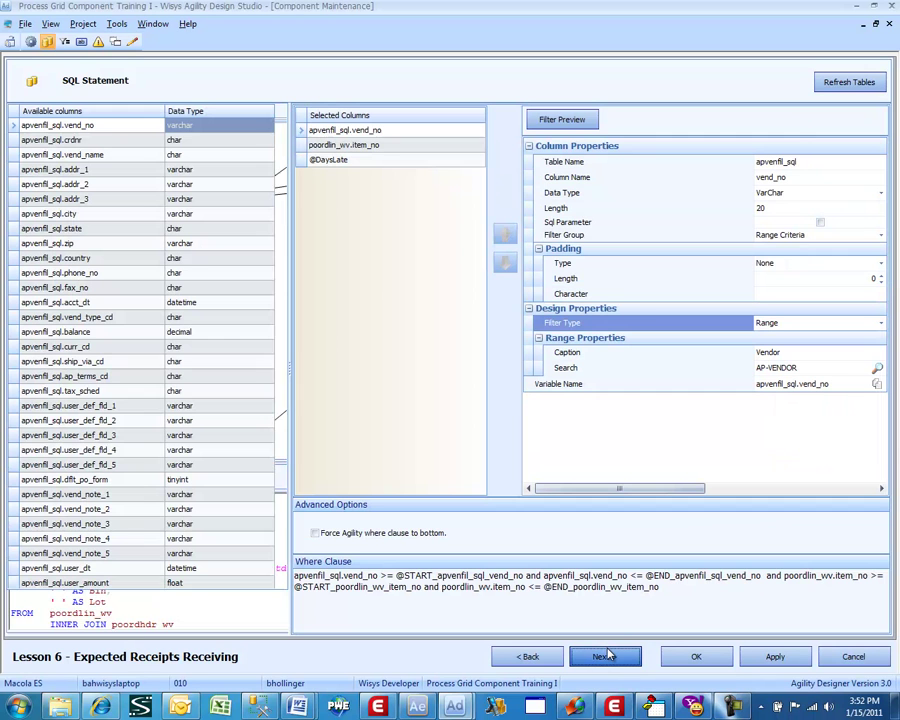
left_click(605, 656)
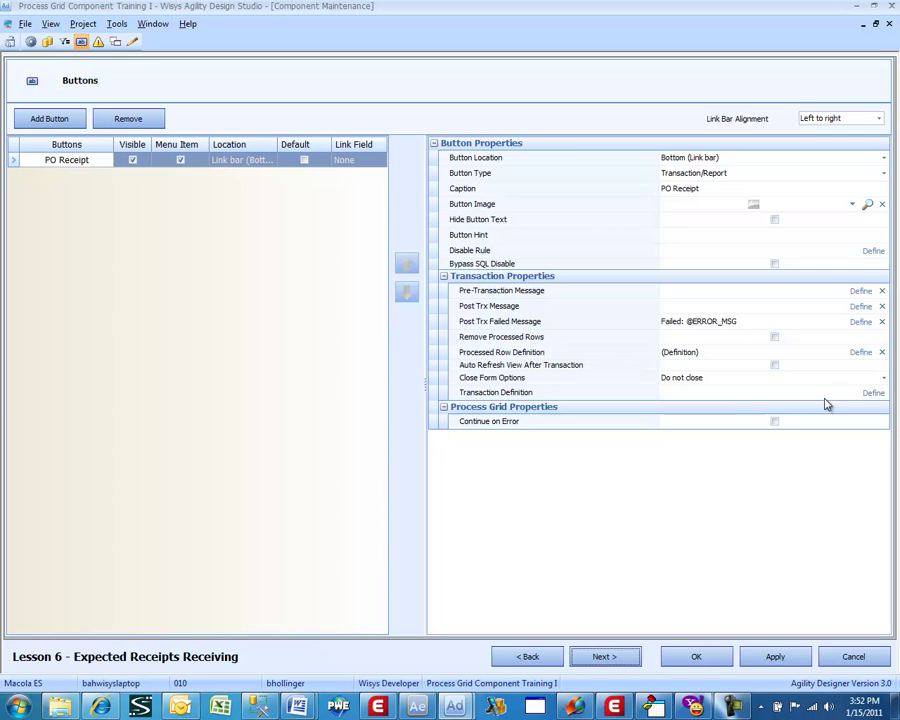
left_click(870, 393)
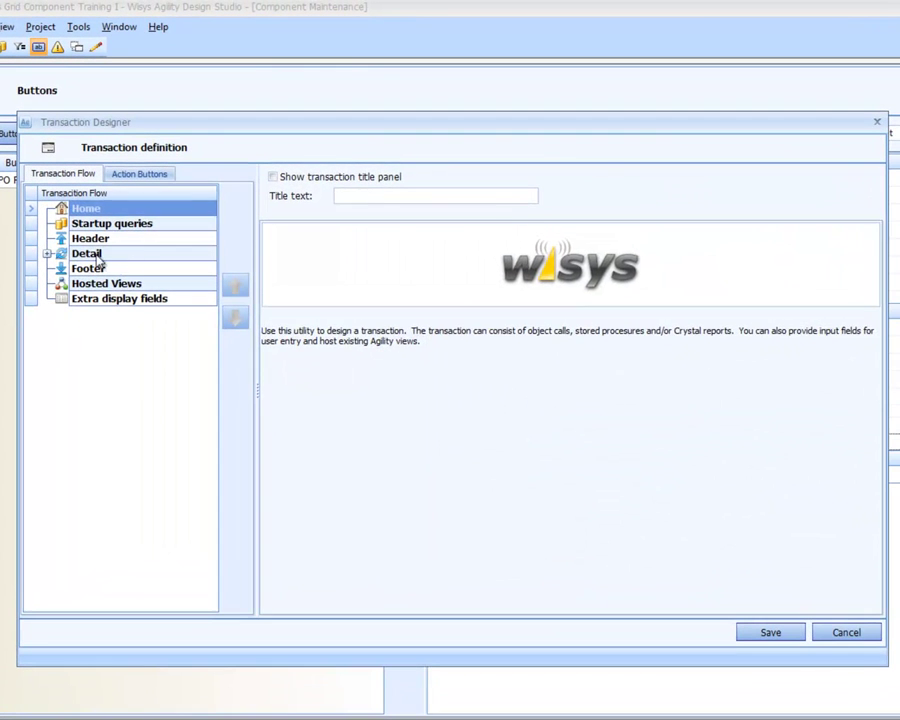
- Display the object properties of the PO Receipt transaction under Detail
left_click(97, 255)
double_click(95, 254)
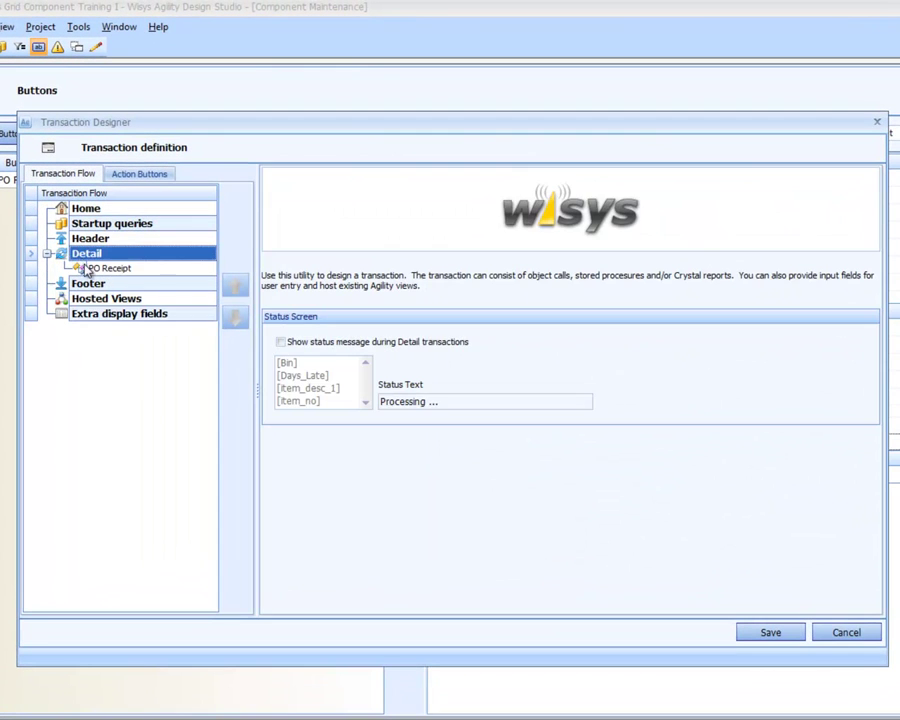
left_click(105, 268)
left_click(392, 175)
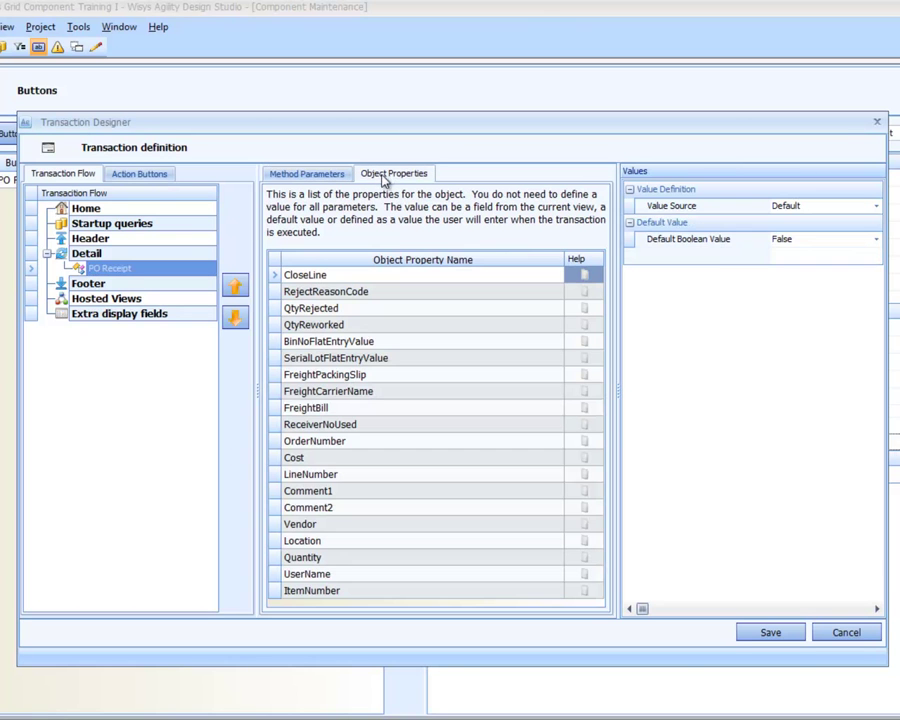
- Set the BinNoFlatEntryValue property's value source to View with Bin as its source column
left_click(366, 344)
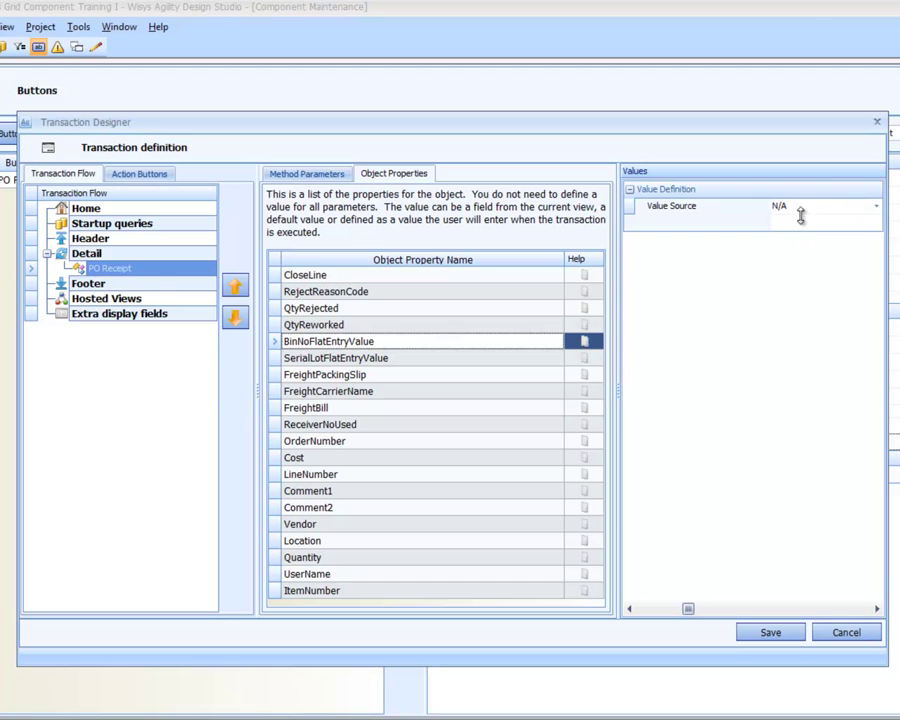
left_click(775, 207)
left_click(808, 222)
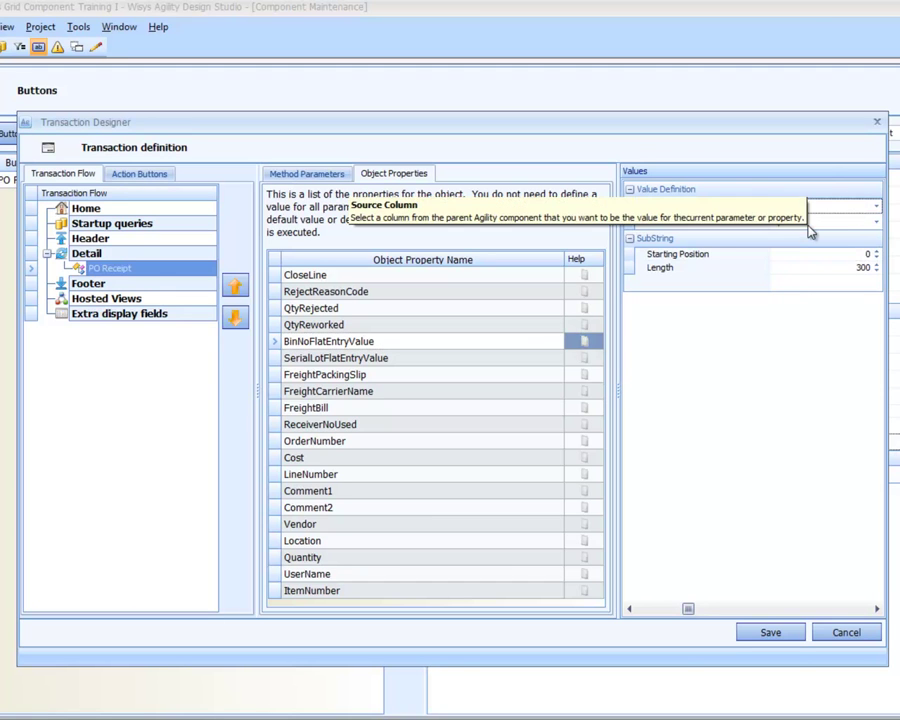
left_click(809, 224)
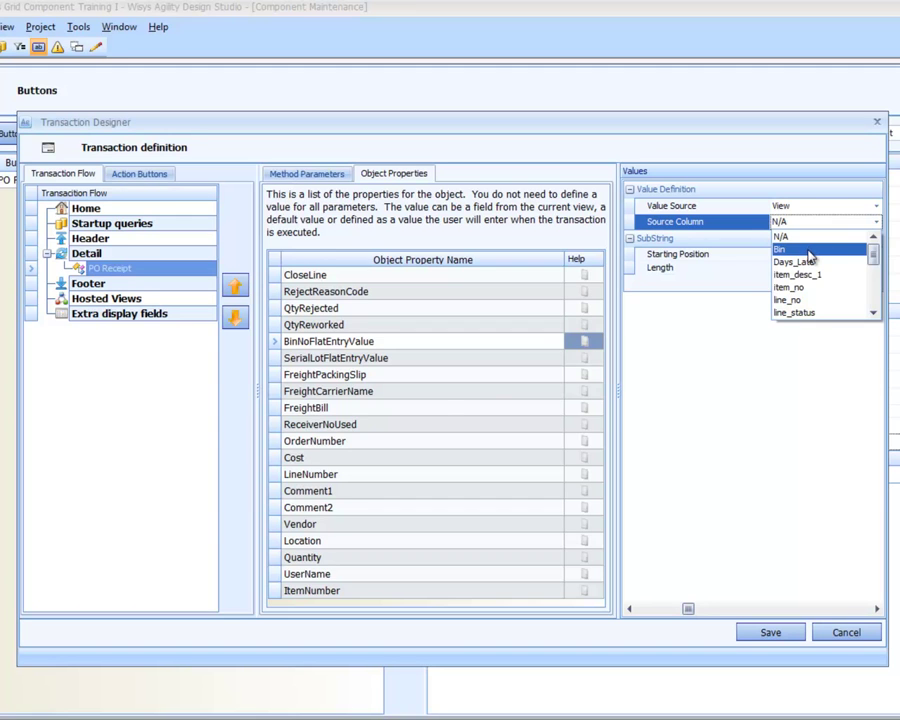
left_click(810, 250)
- Set the SerialLotFlatEntryValue property's value source to View with Lot as its source column
left_click(352, 360)
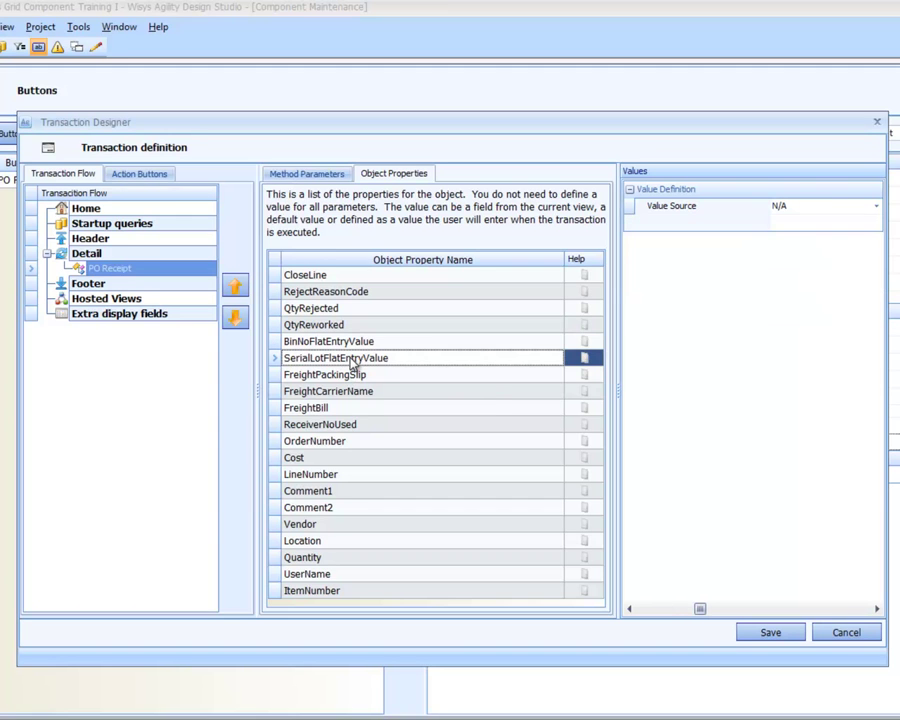
left_click(795, 207)
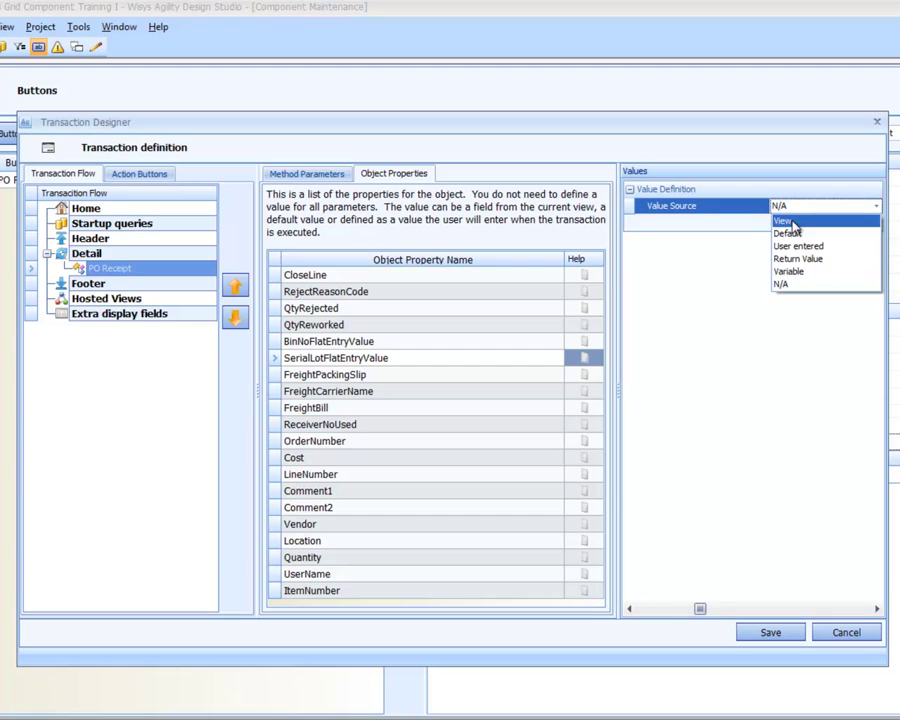
left_click(793, 222)
left_click(794, 223)
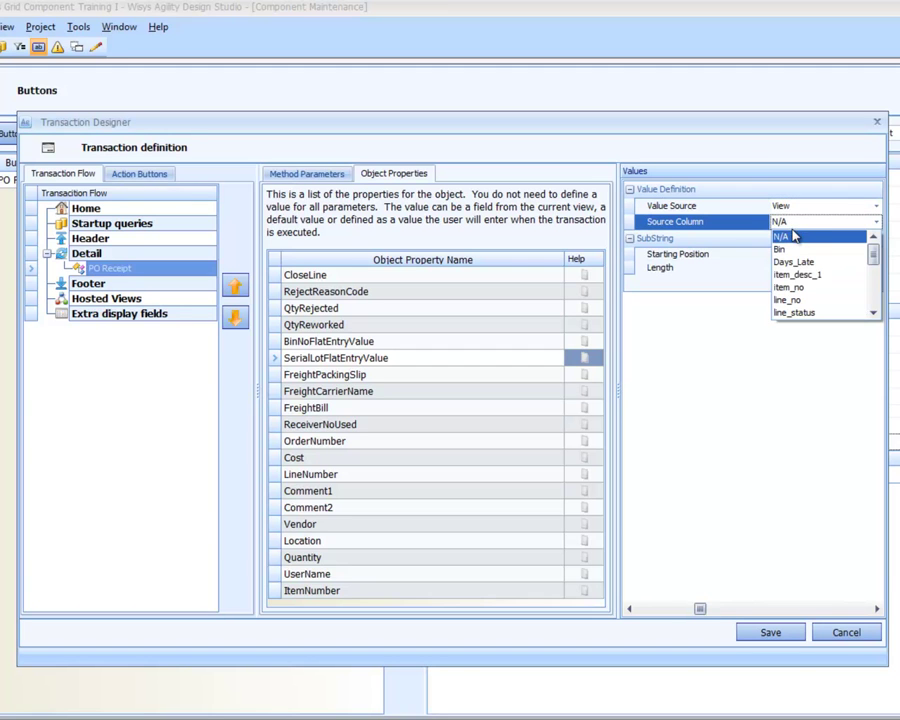
key("l")
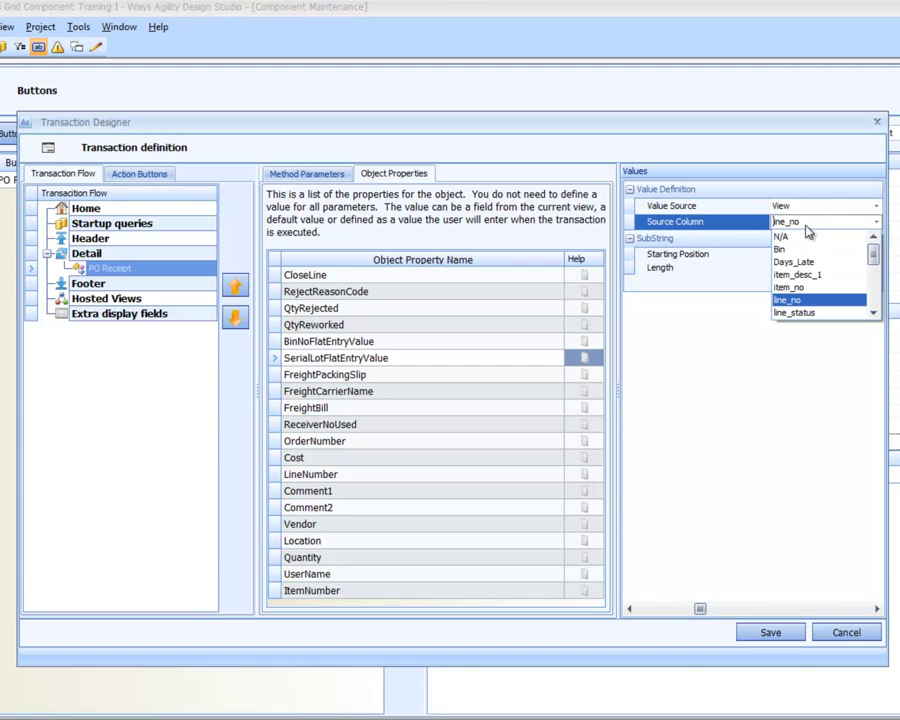
key("o")
key("Return")
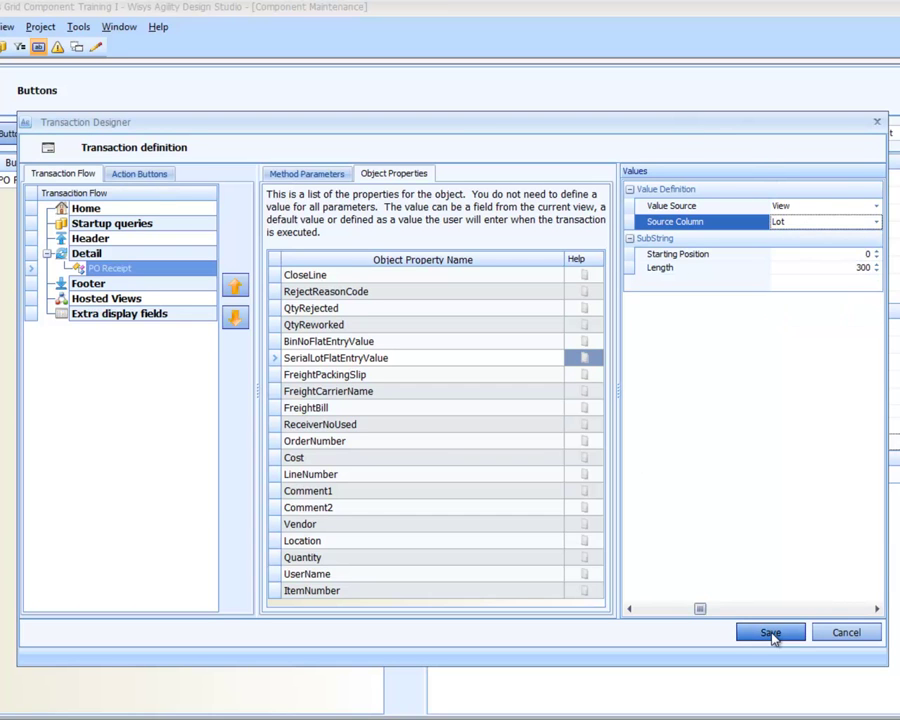
- Recheck the BinNoFlatEntryValue and SerialLotFlatEntryValue mappings and save the transaction definition
left_click(398, 343)
left_click(398, 360)
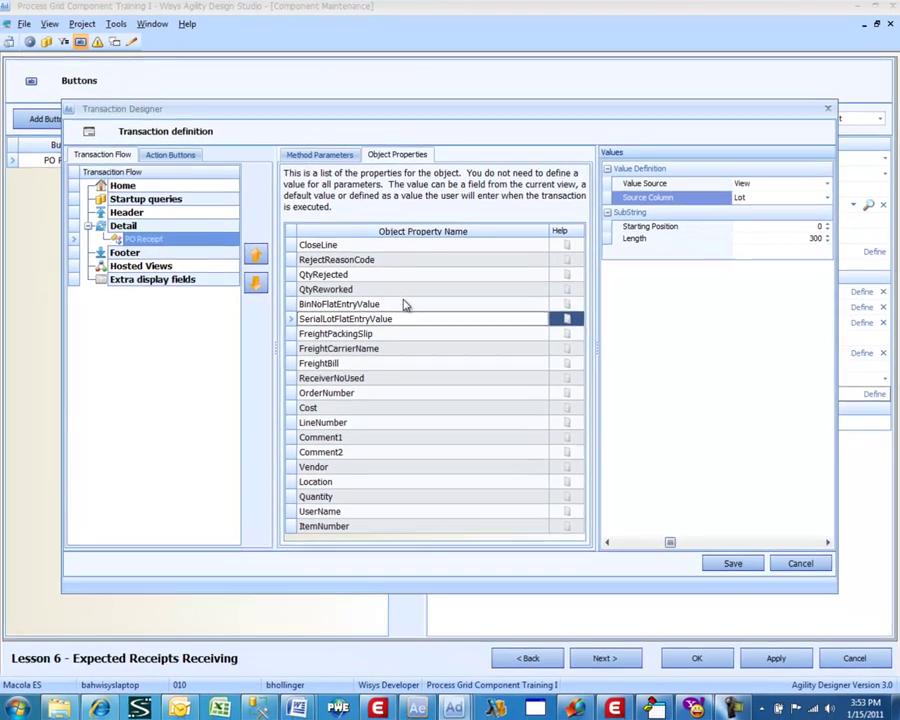
left_click(400, 343)
left_click(405, 317)
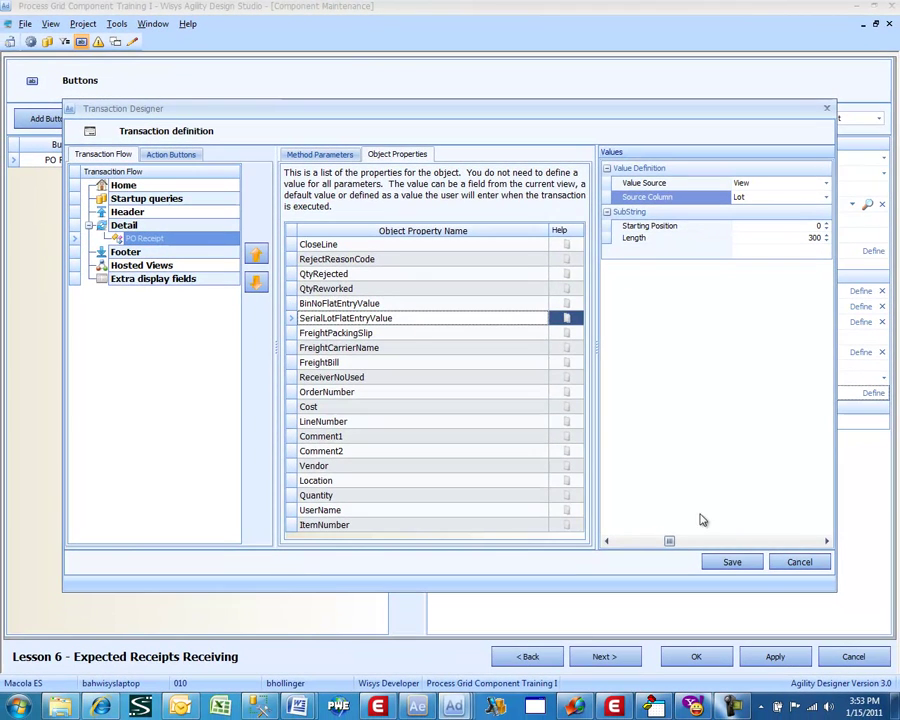
left_click(742, 565)
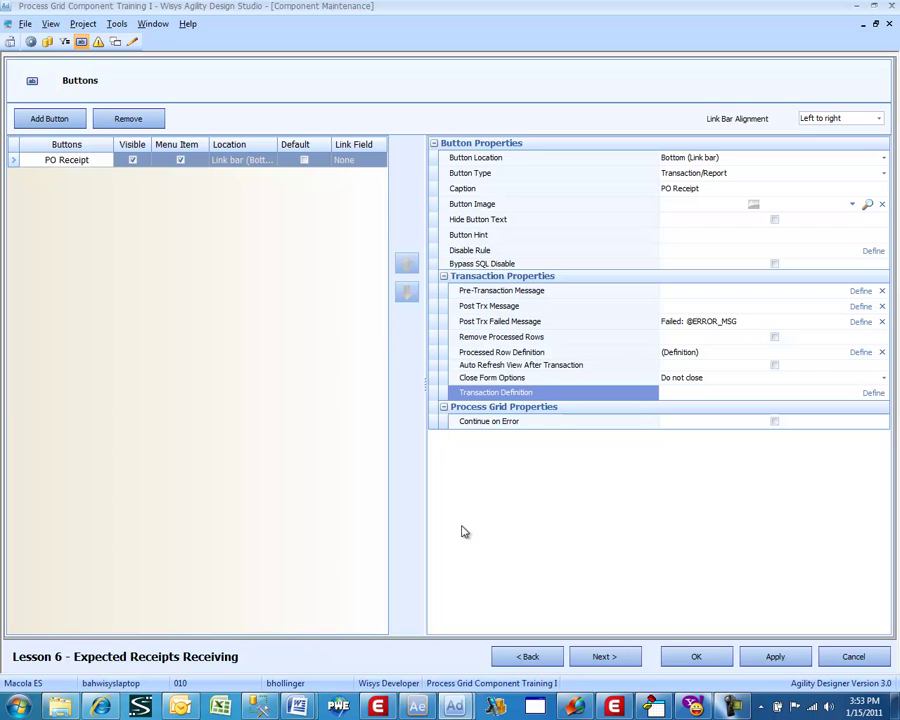
- Add a second button to the component and give it the caption "Multi Level"
left_click(60, 119)
left_click(672, 188)
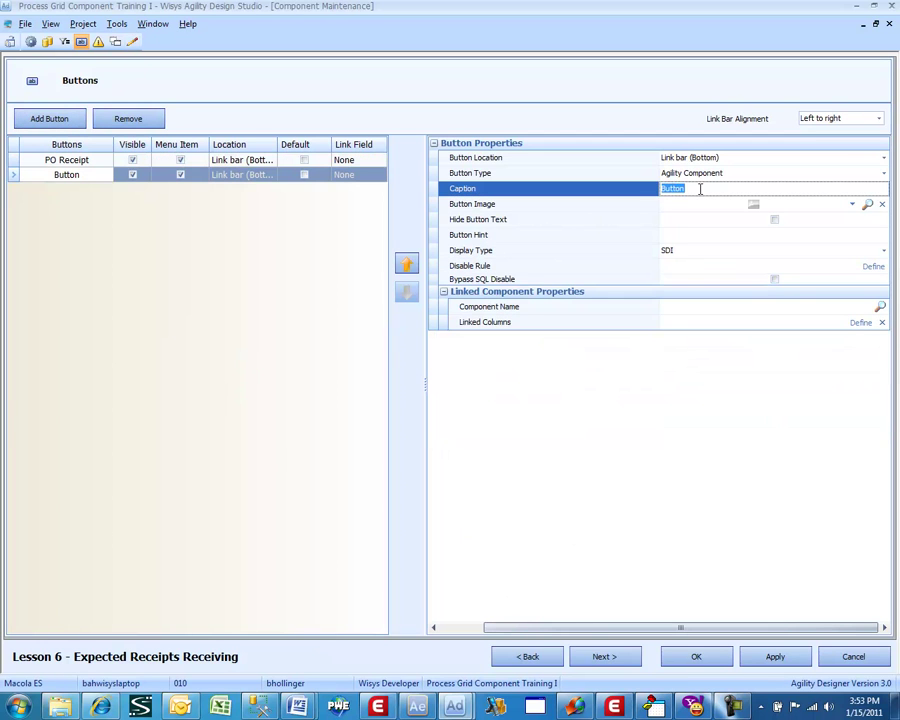
type("Multi Level")
- Search the components for "im inve" and link the Multi Level button to IM Inventory Multi Level
left_click(879, 306)
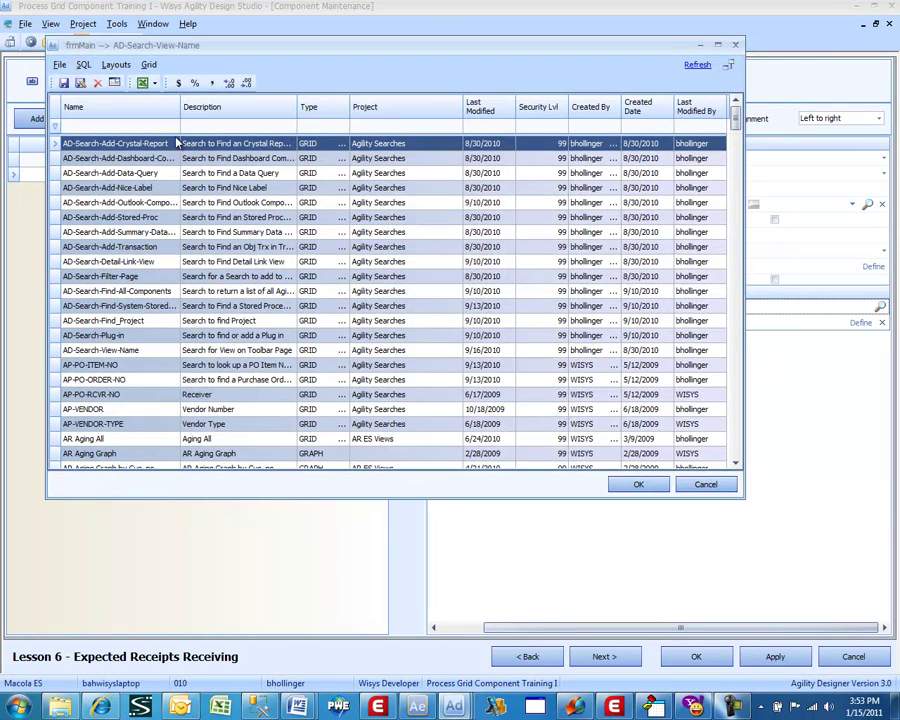
left_click(169, 126)
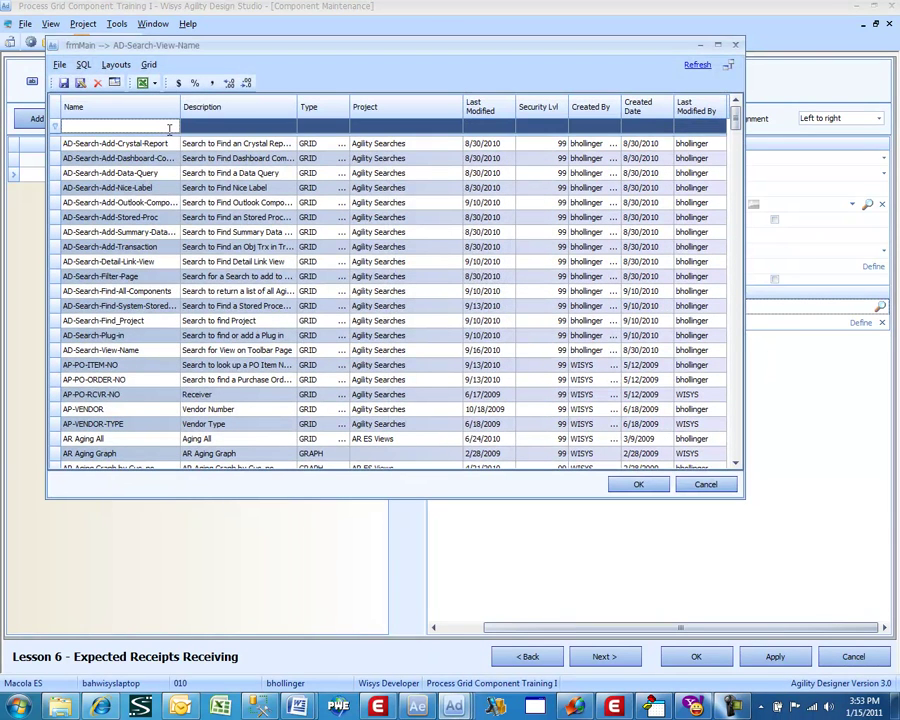
type("im in")
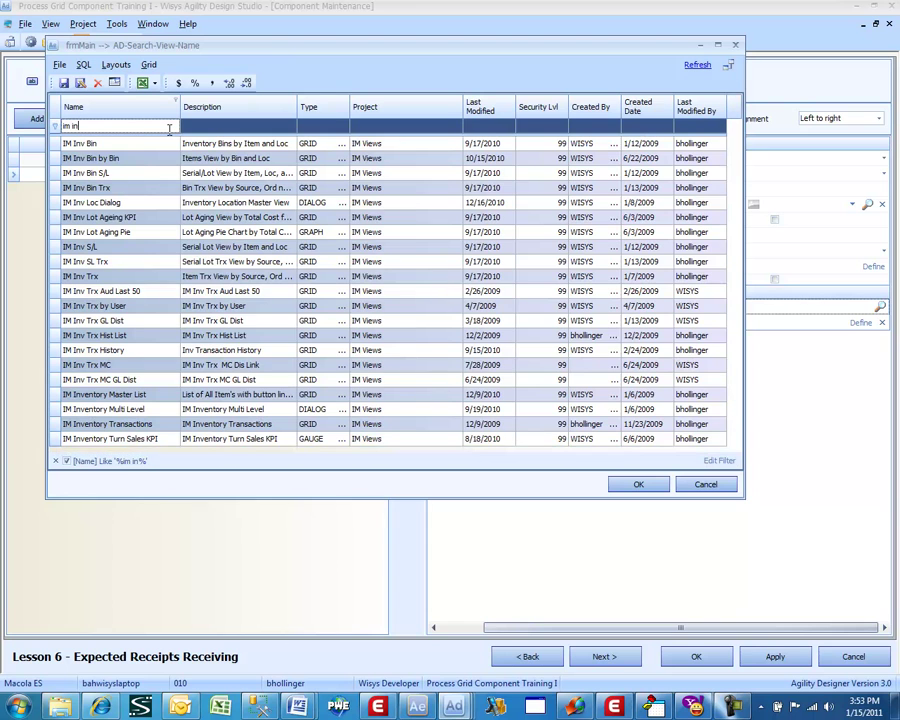
type("ve")
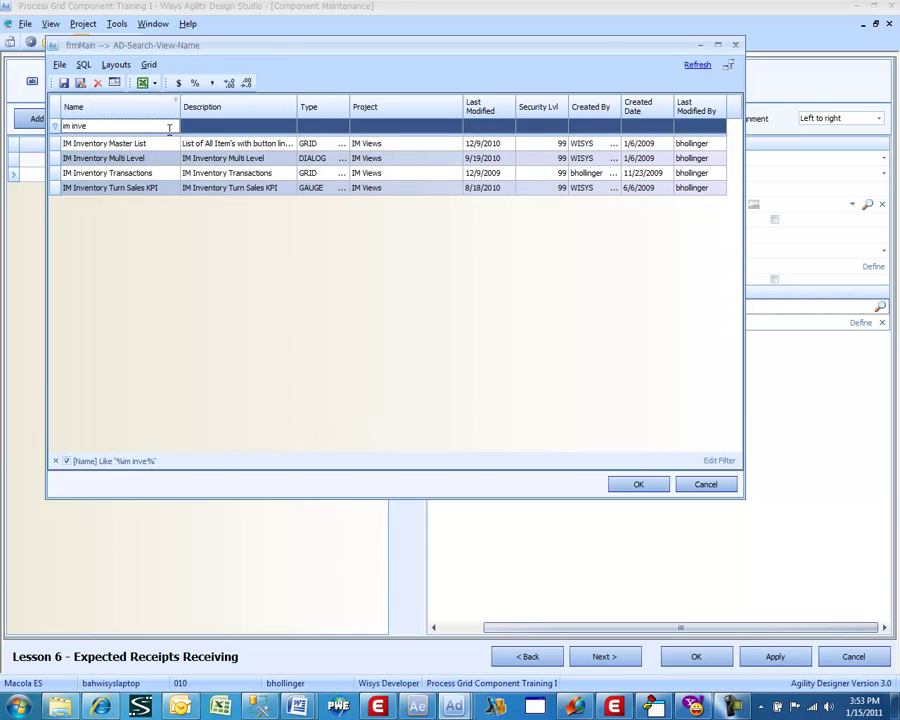
left_click(254, 162)
double_click(254, 161)
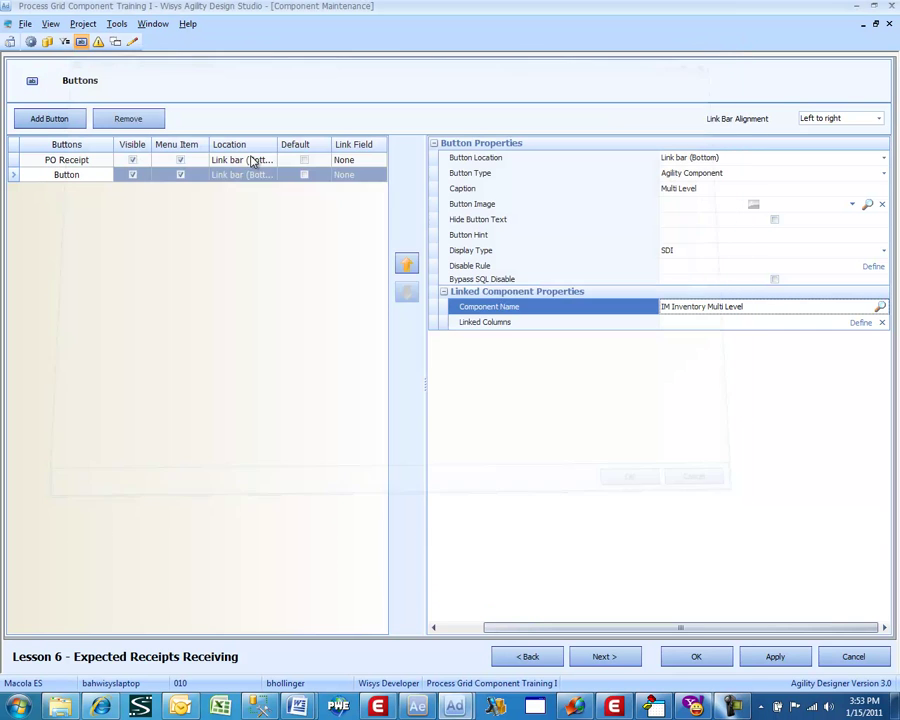
- Define the Multi Level button's linked columns by mapping target iminvloc_wv.item_no to source column item_no, and save the mapping
left_click(860, 322)
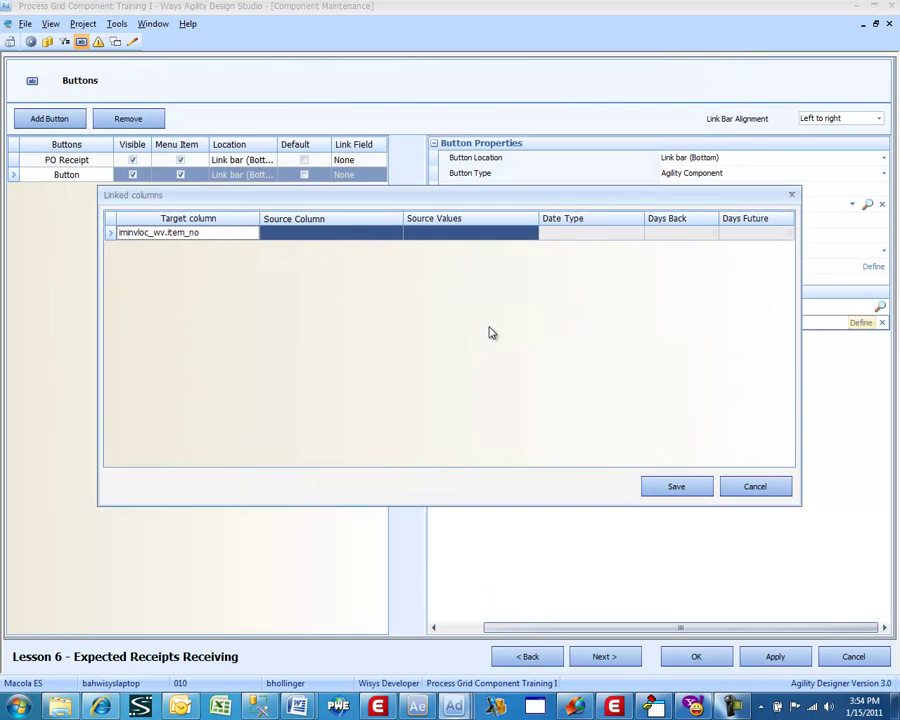
left_click(396, 232)
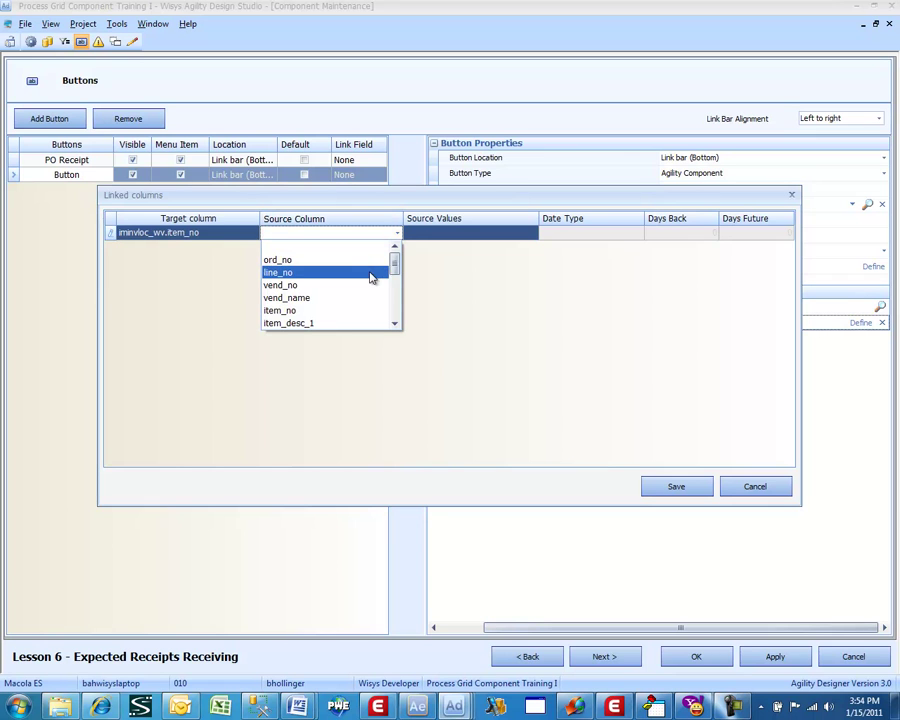
type("item_no")
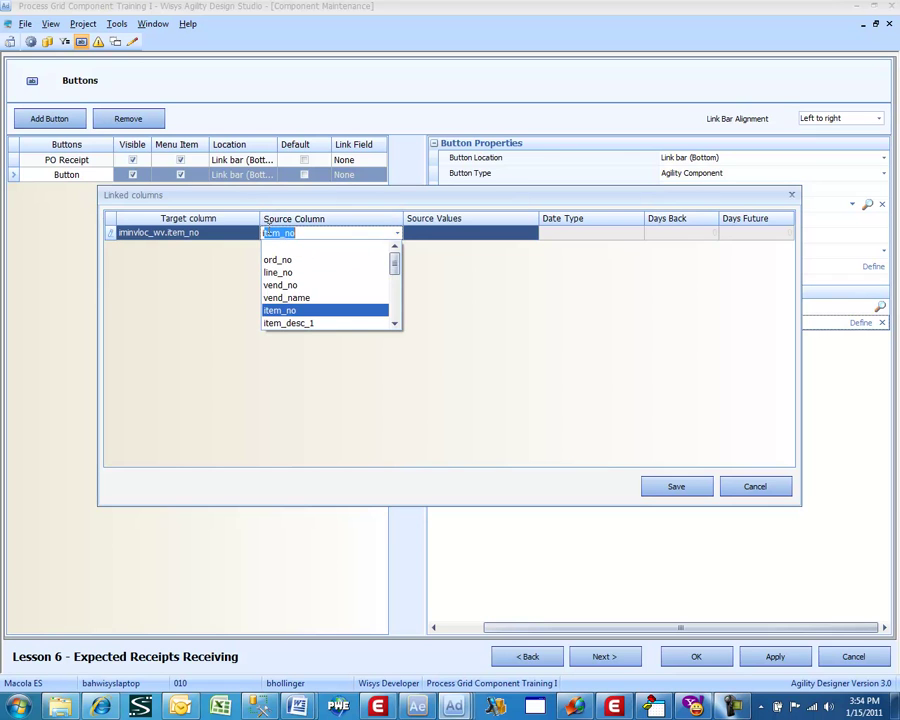
key("Return")
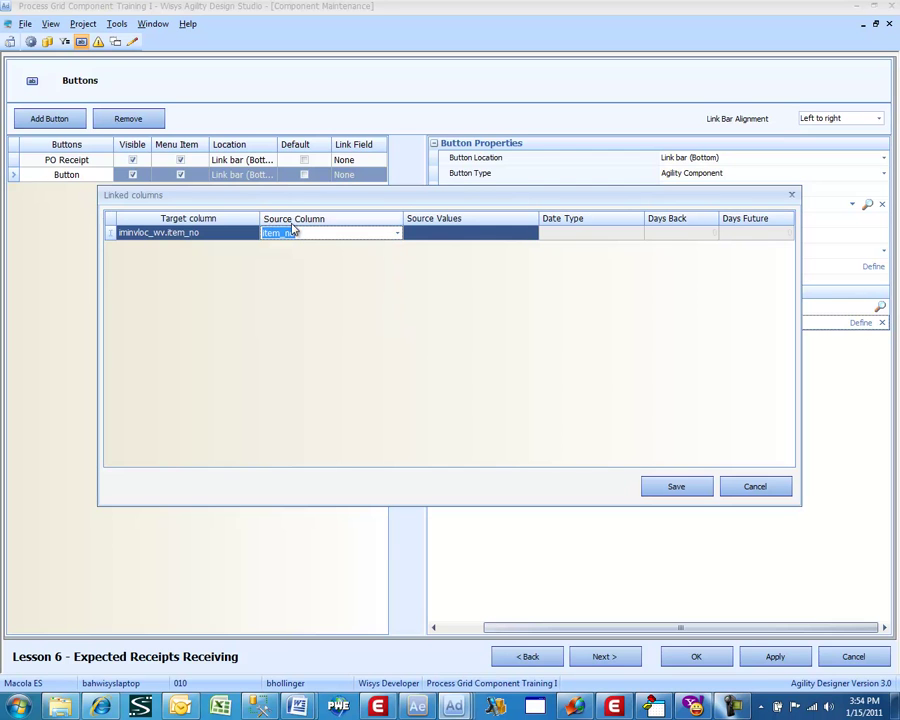
left_click(700, 484)
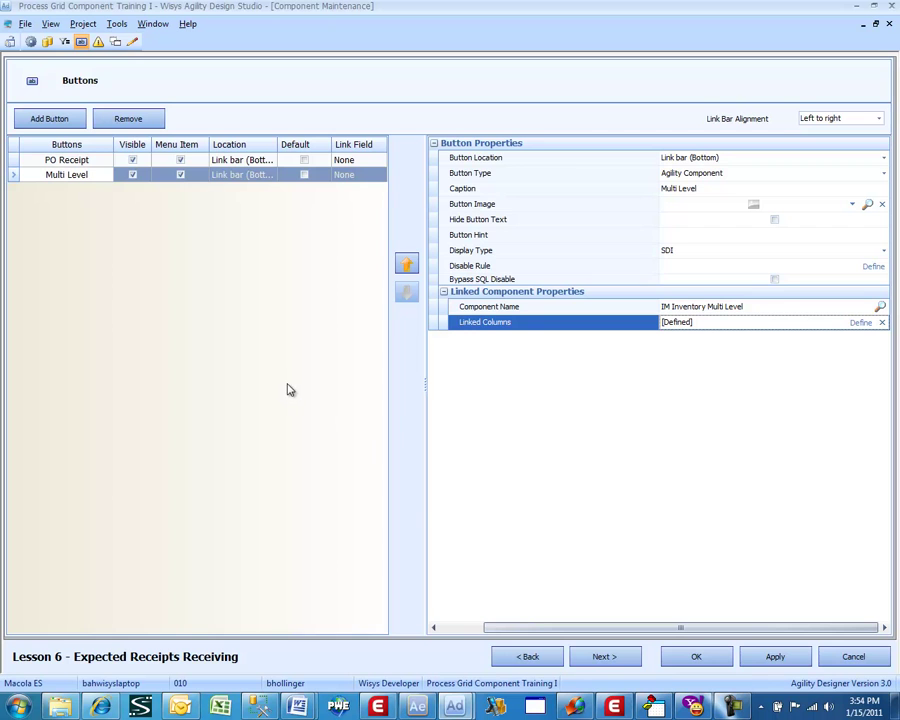
- Go to the component's Edit Fields page and add Bin and Lot as edit fields
left_click(600, 657)
left_click(600, 657)
left_click(598, 656)
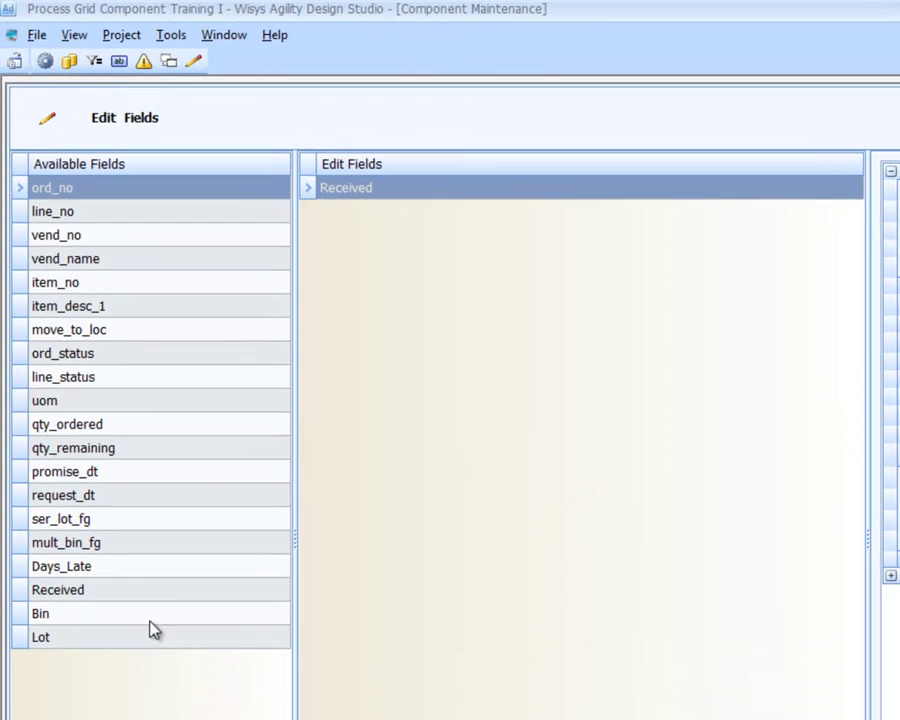
double_click(110, 425)
double_click(150, 640)
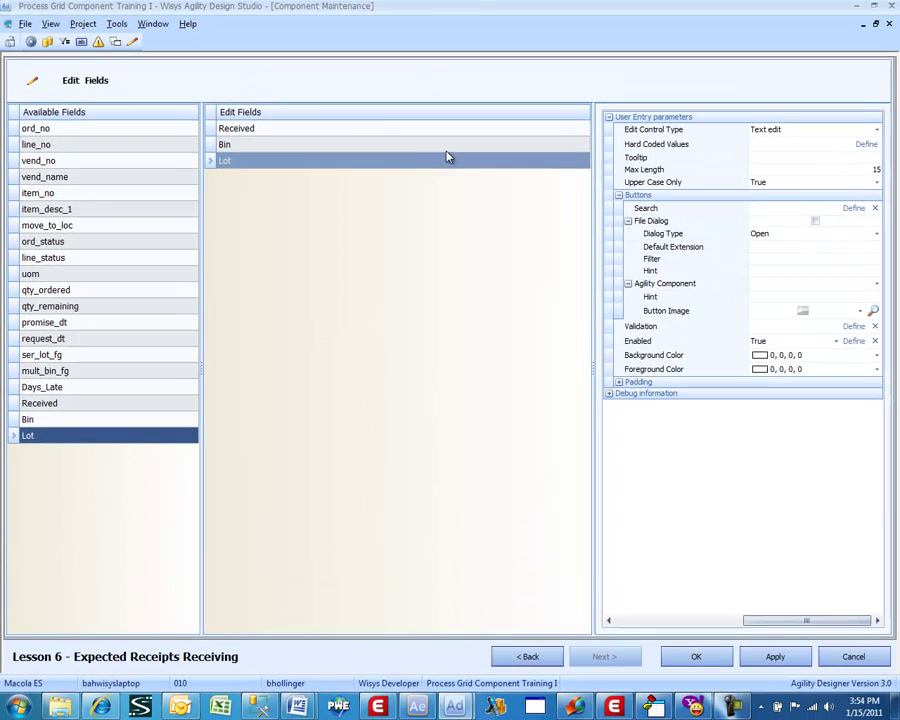
- Assign the "Lesson 4 - Expected Receipts Receiving" bin search to the Bin edit field
left_click(446, 149)
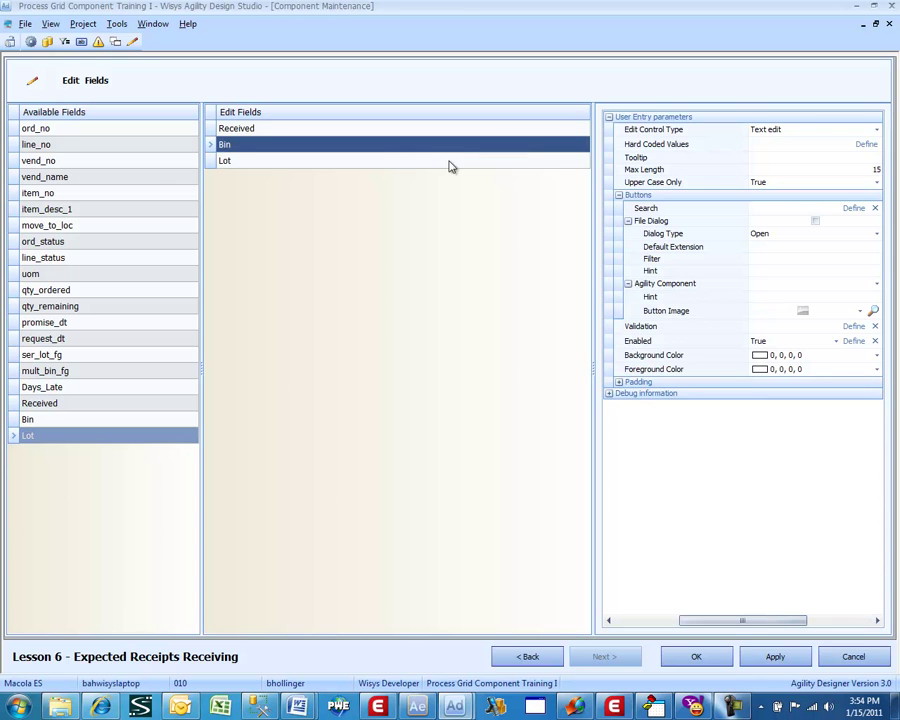
left_click(852, 209)
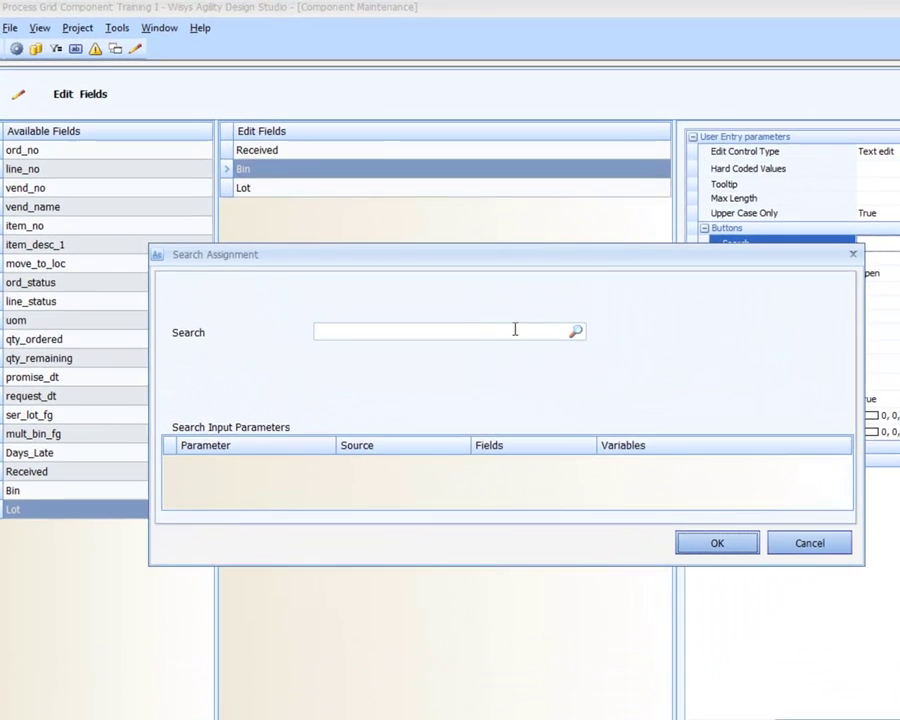
left_click(578, 335)
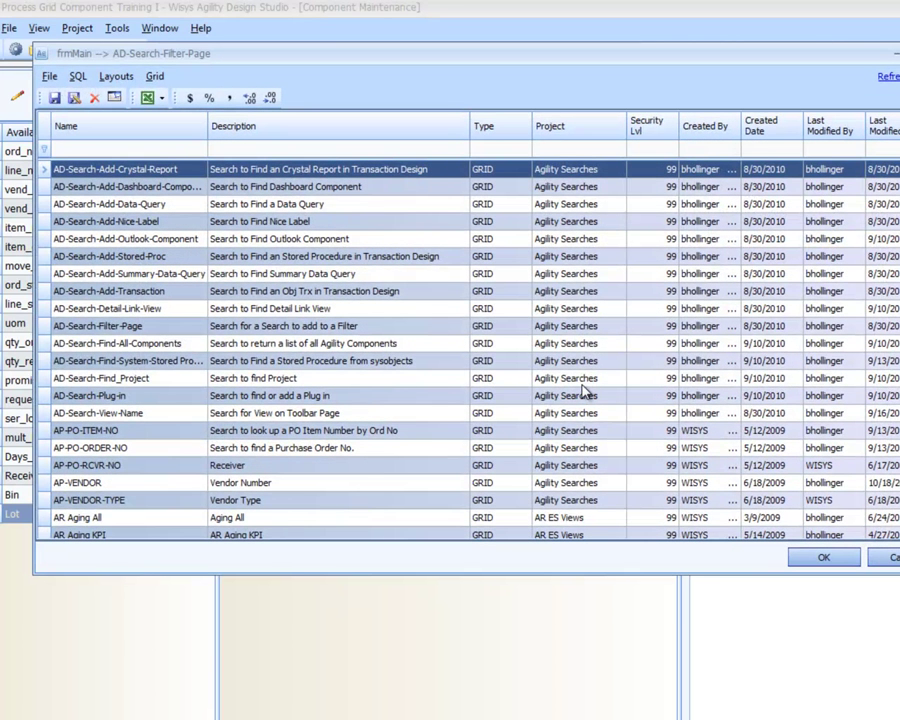
left_click(94, 149)
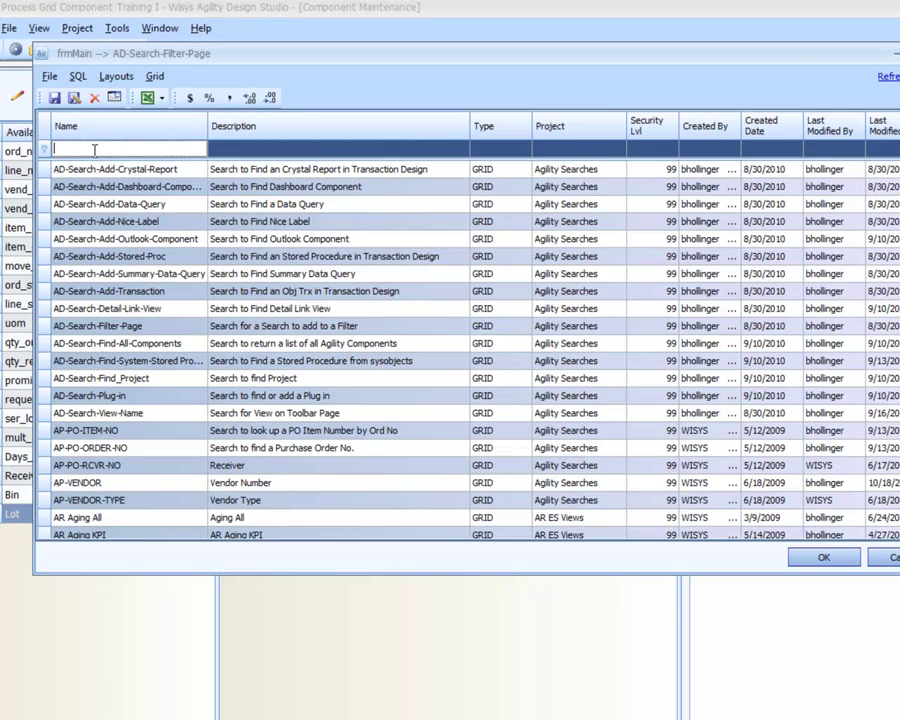
type("less")
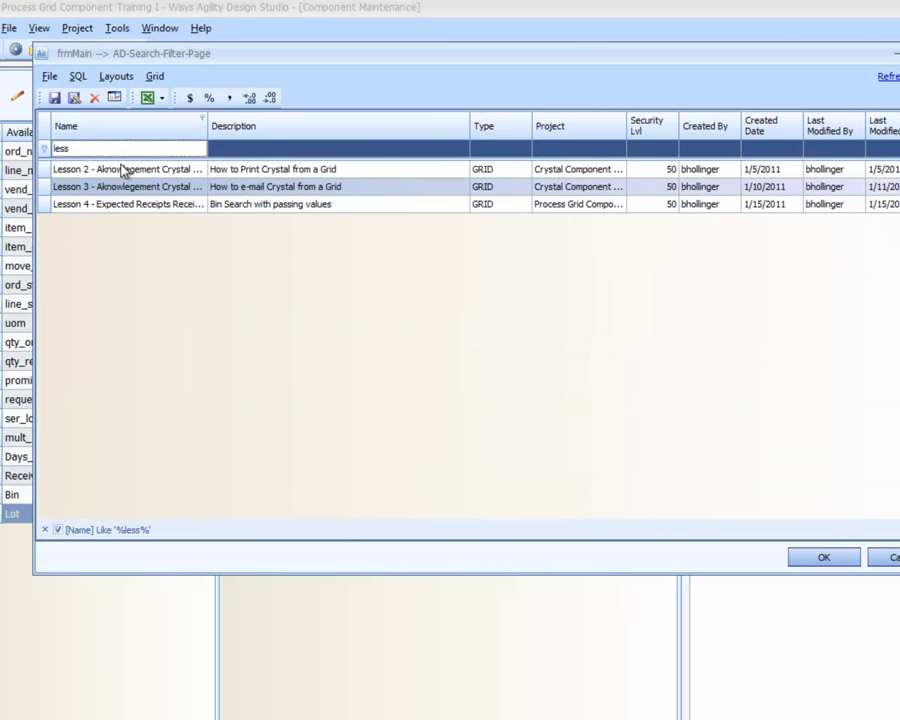
left_click(241, 206)
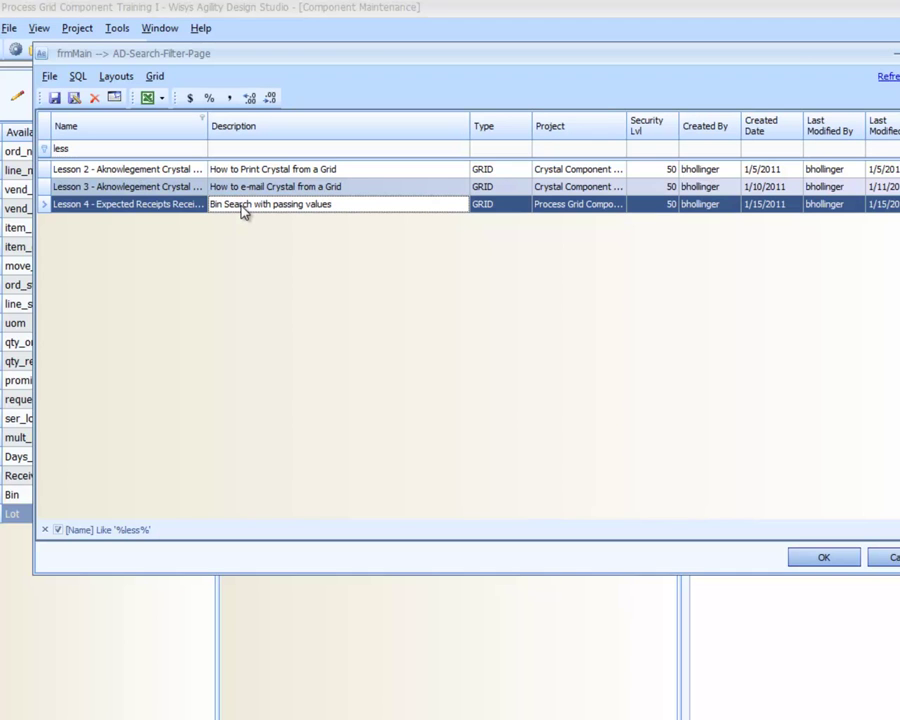
double_click(241, 206)
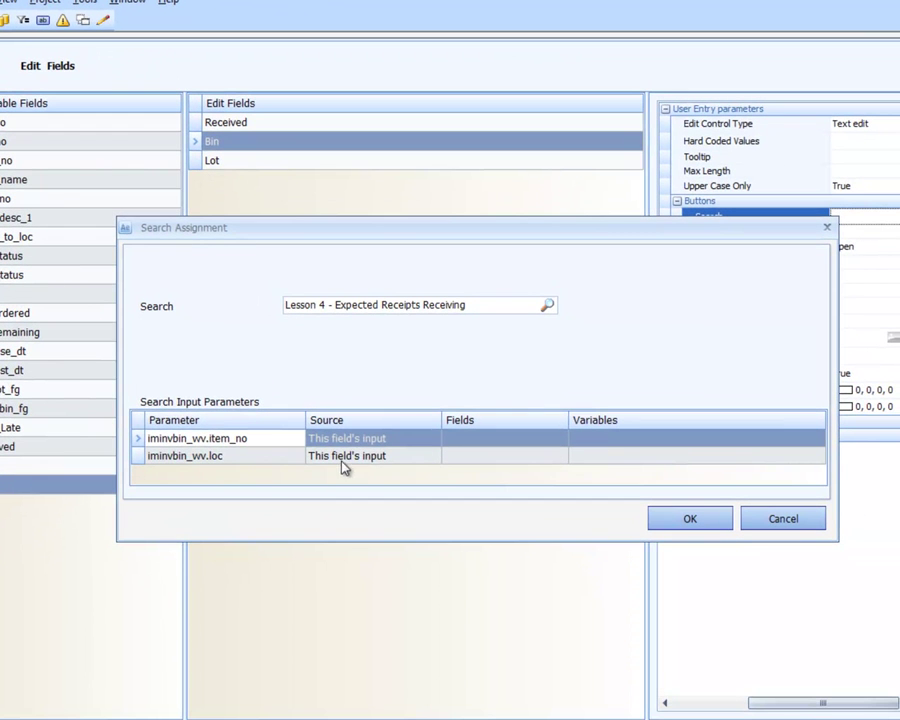
- Set the source of the bin search's iminvbin_wv.item_no and iminvbin_wv.loc input parameters to View
left_click(365, 440)
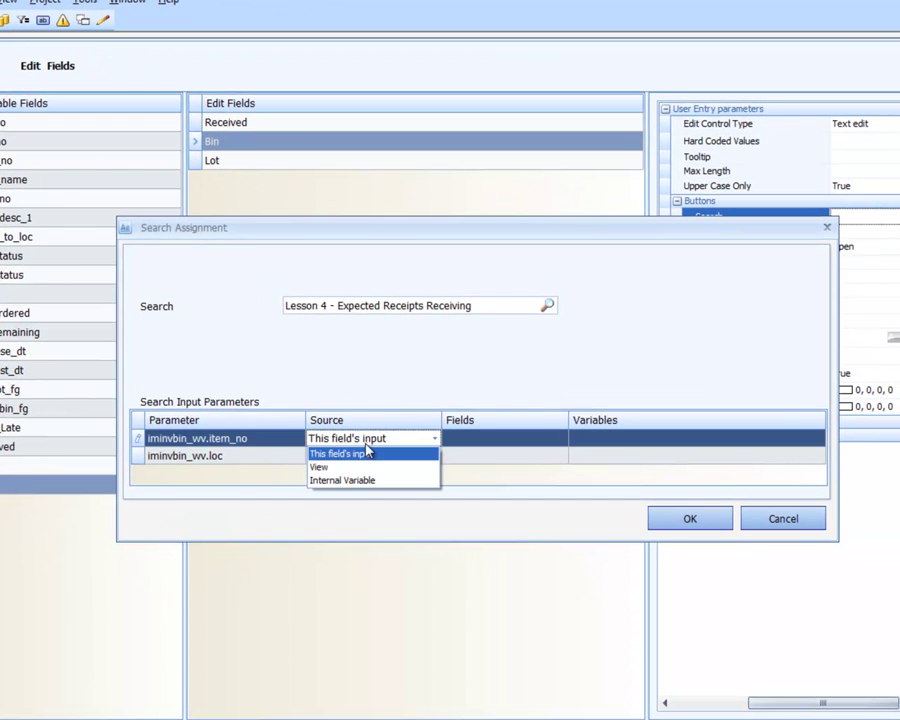
left_click(363, 468)
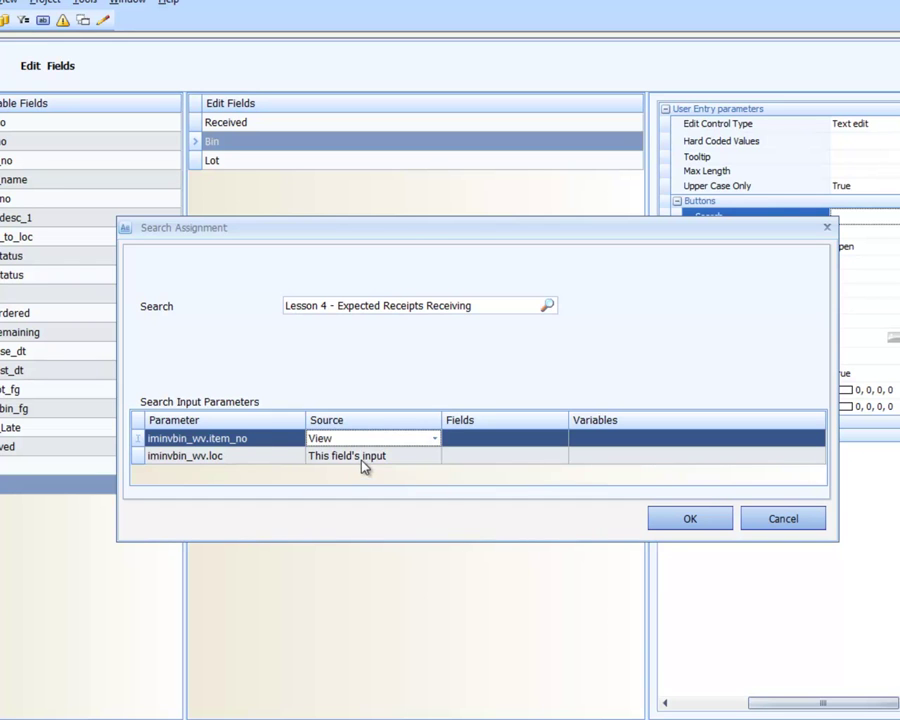
left_click(364, 458)
left_click(362, 480)
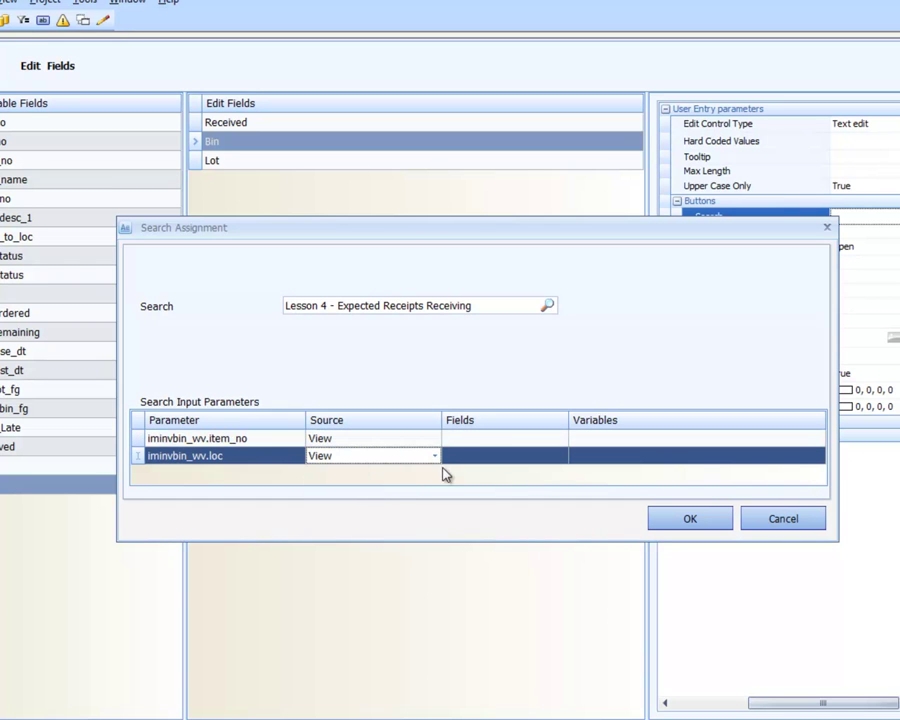
- Map the bin search's item_no parameter to field item_no and its loc parameter to move_to_loc, and accept the search assignment
left_click(476, 440)
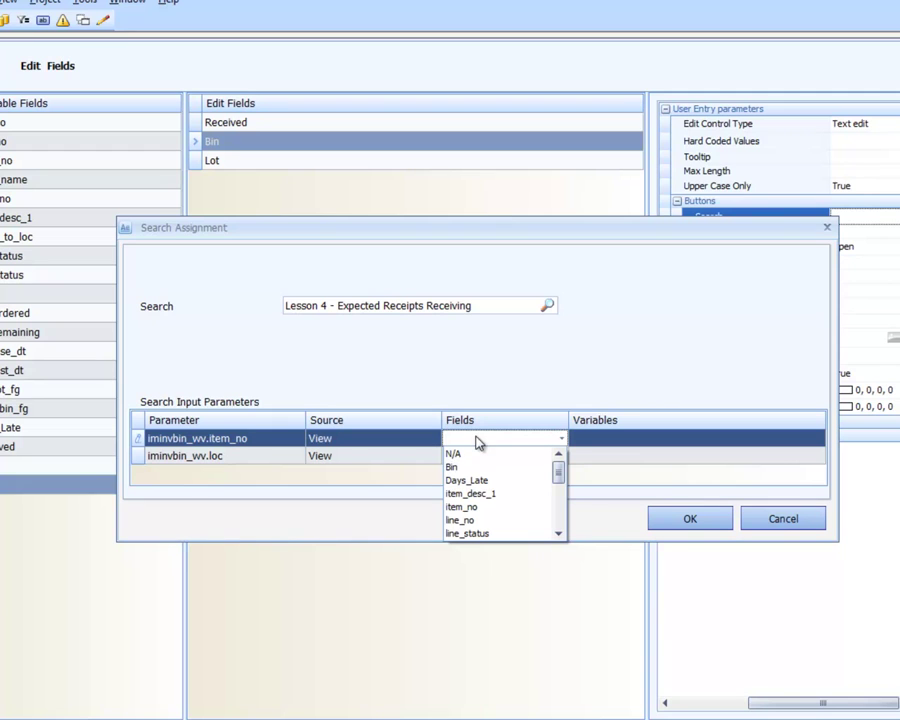
left_click(483, 506)
left_click(487, 460)
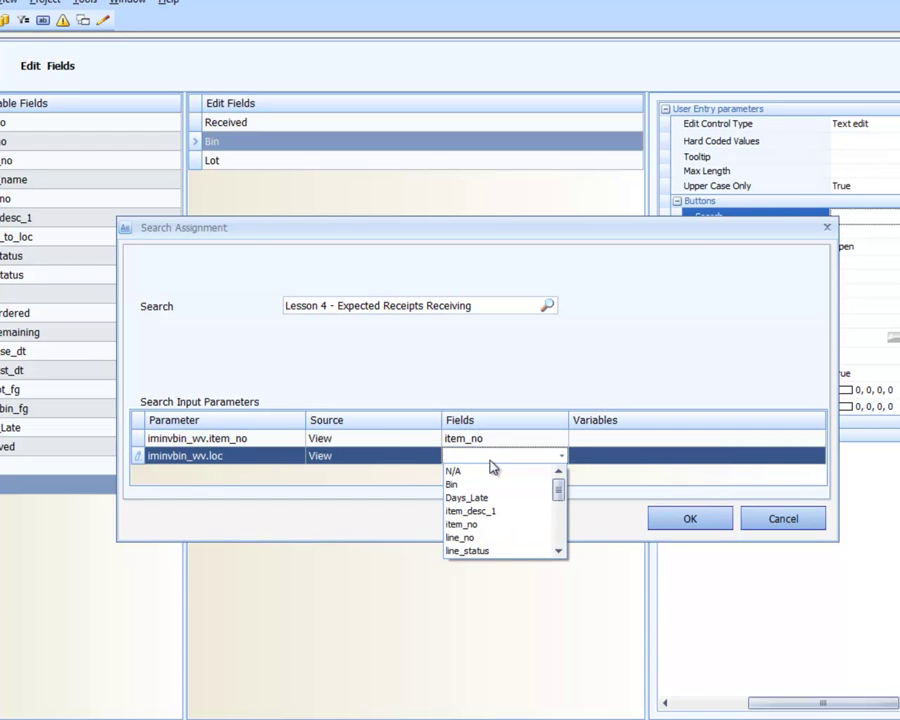
type("move_to_loc")
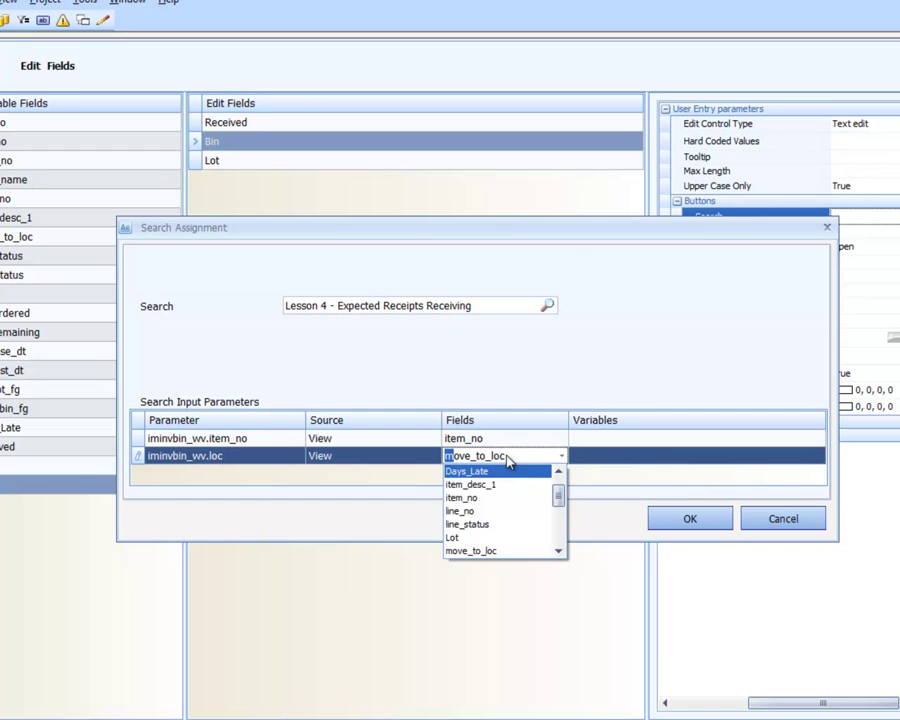
left_click(508, 458)
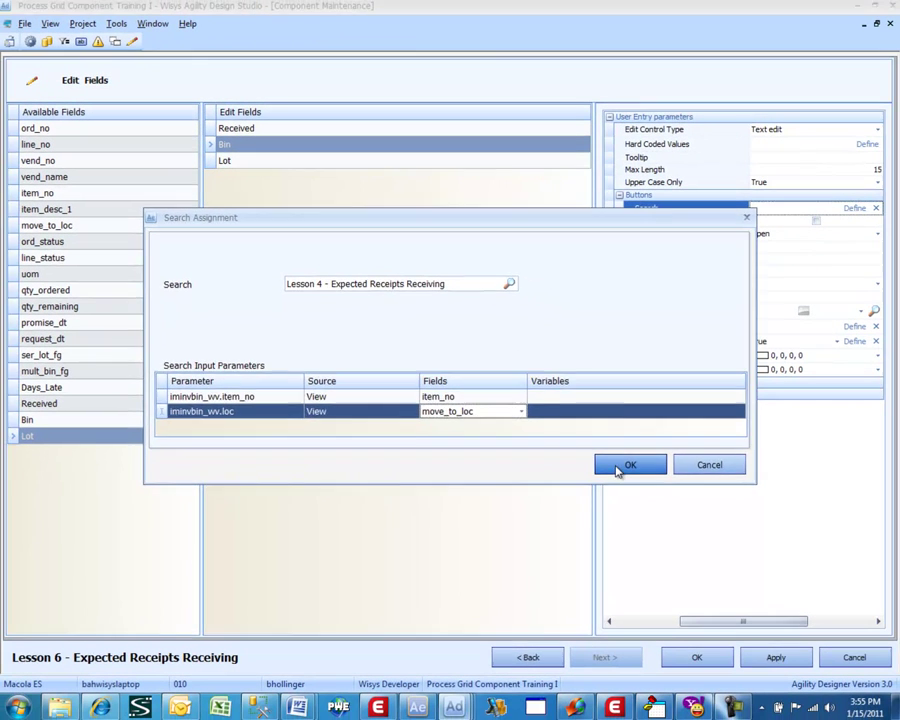
left_click(662, 495)
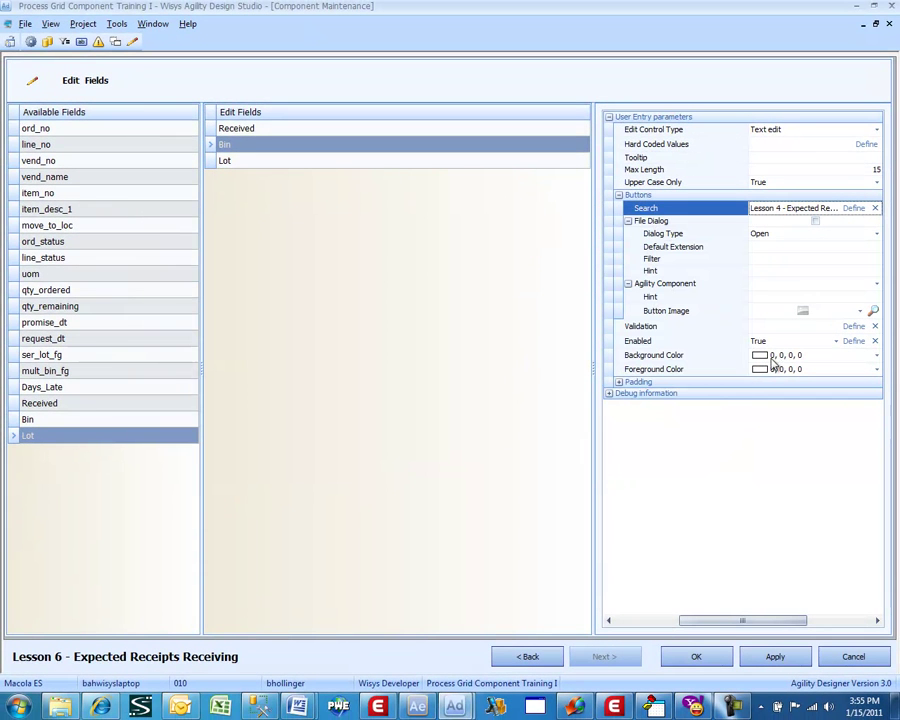
- Assign the "Lesson 5 - Expected Receipts Receiving" data query as the Bin edit field's validation
left_click(853, 327)
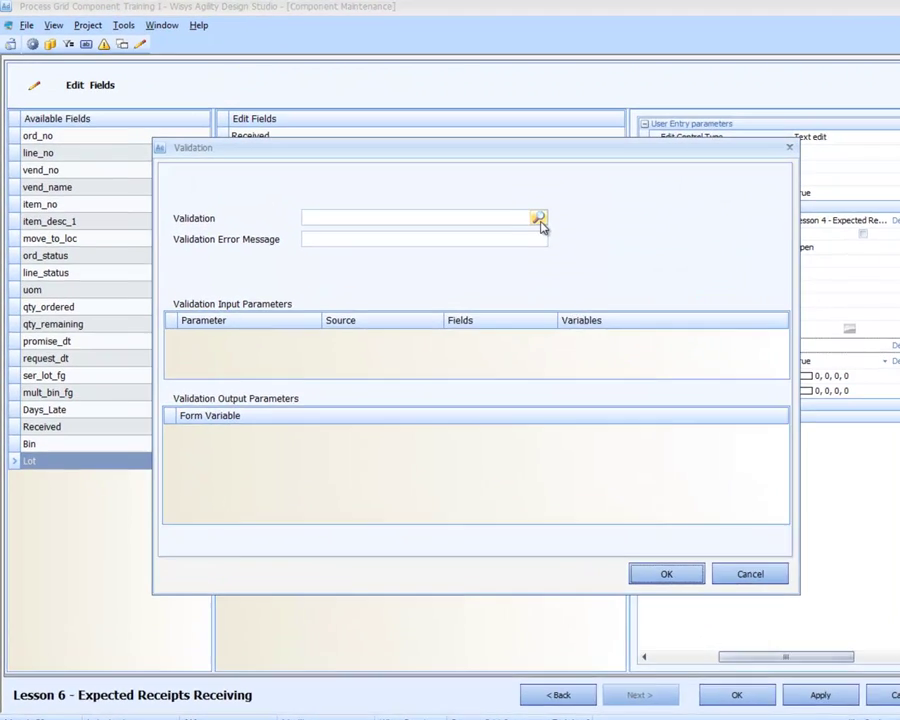
left_click(539, 218)
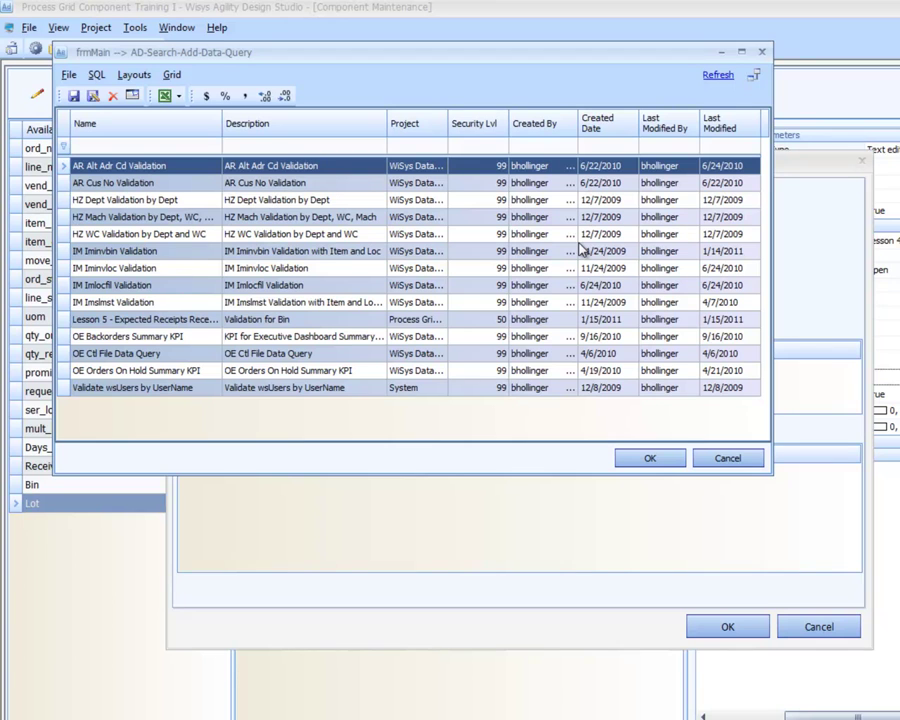
left_click(131, 321)
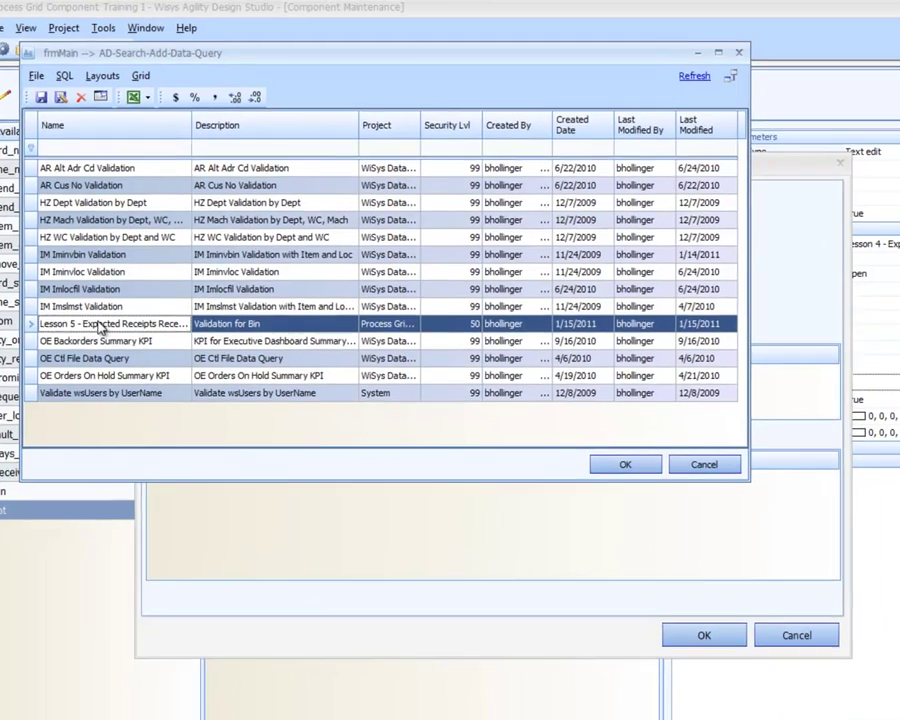
double_click(131, 321)
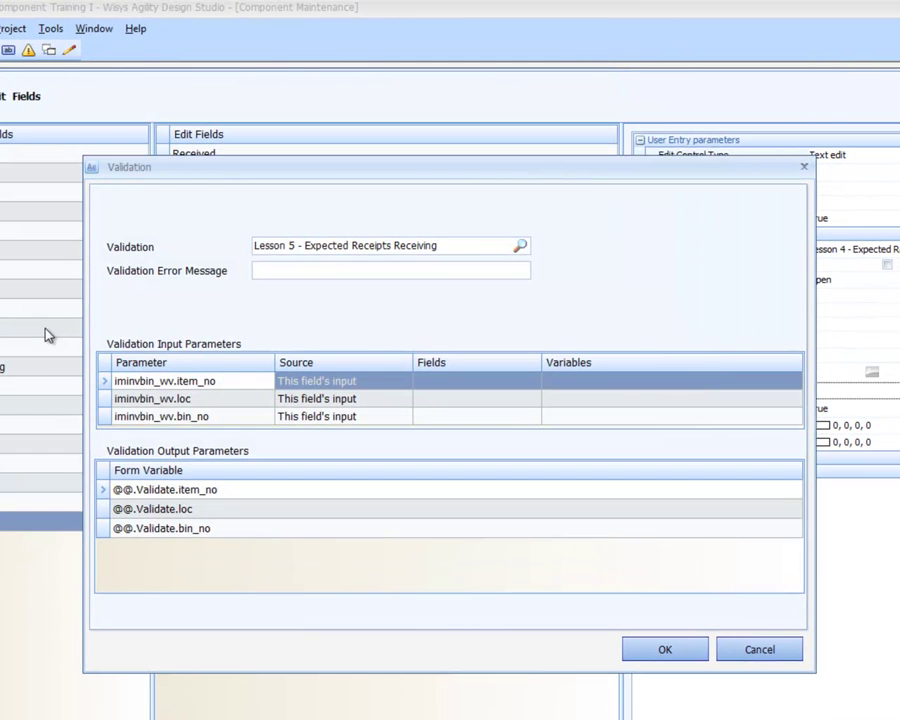
- Set the source of the Bin validation's iminvbin_wv.item_no and iminvbin_wv.loc input parameters to View
left_click(369, 381)
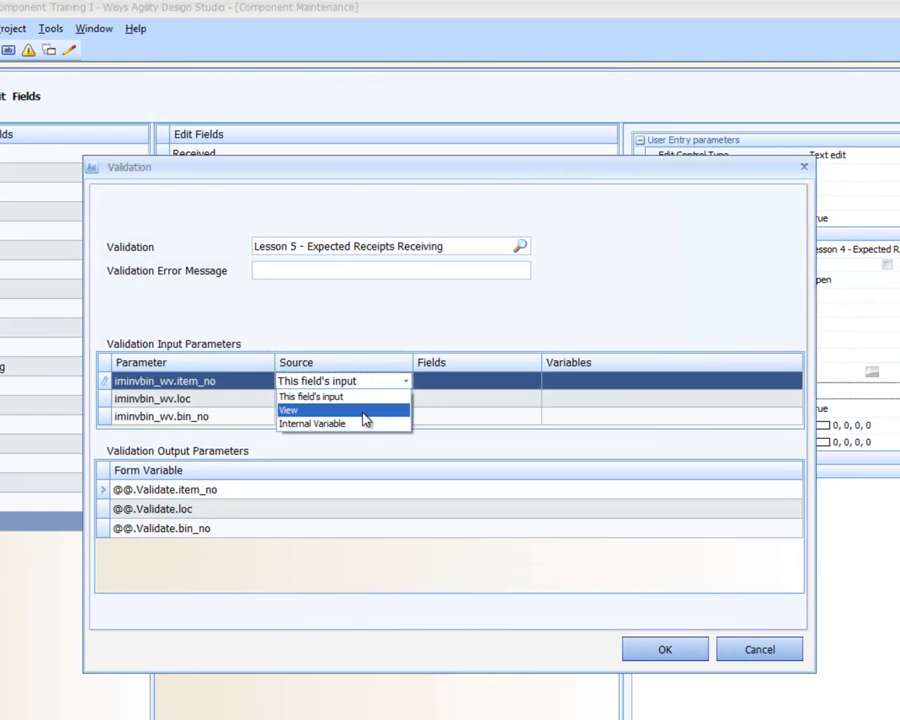
left_click(365, 411)
left_click(358, 401)
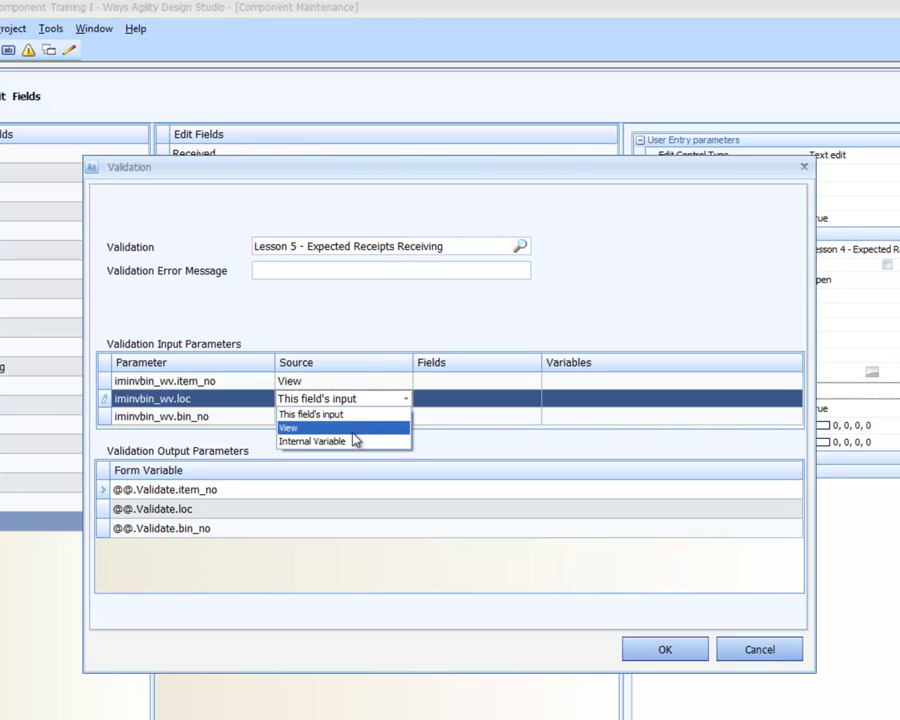
left_click(355, 427)
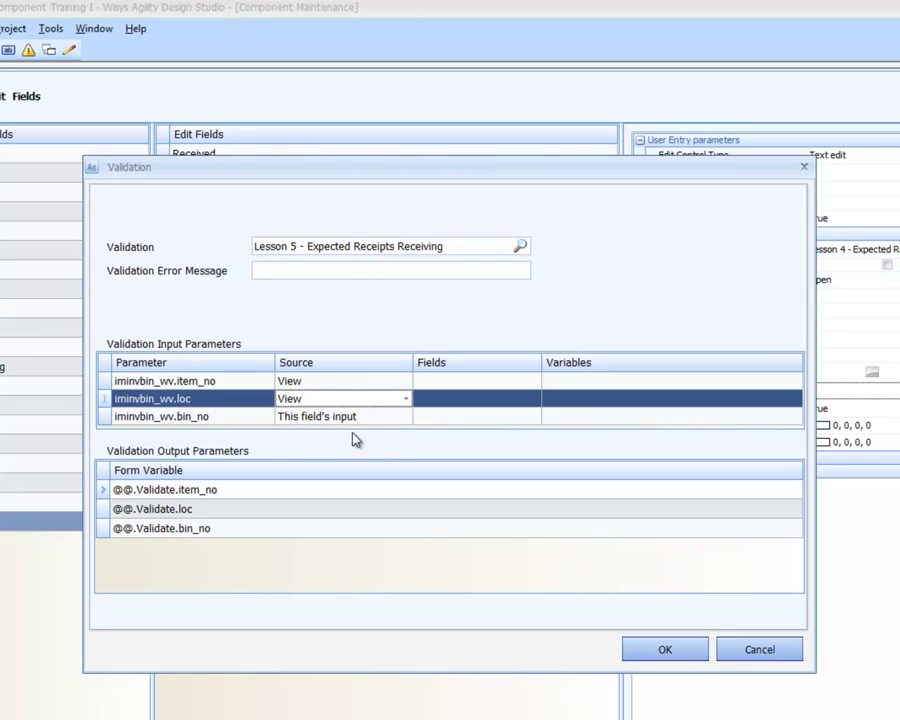
- Map the Bin validation's item_no parameter to field item_no and its loc parameter to move_to_loc
left_click(427, 385)
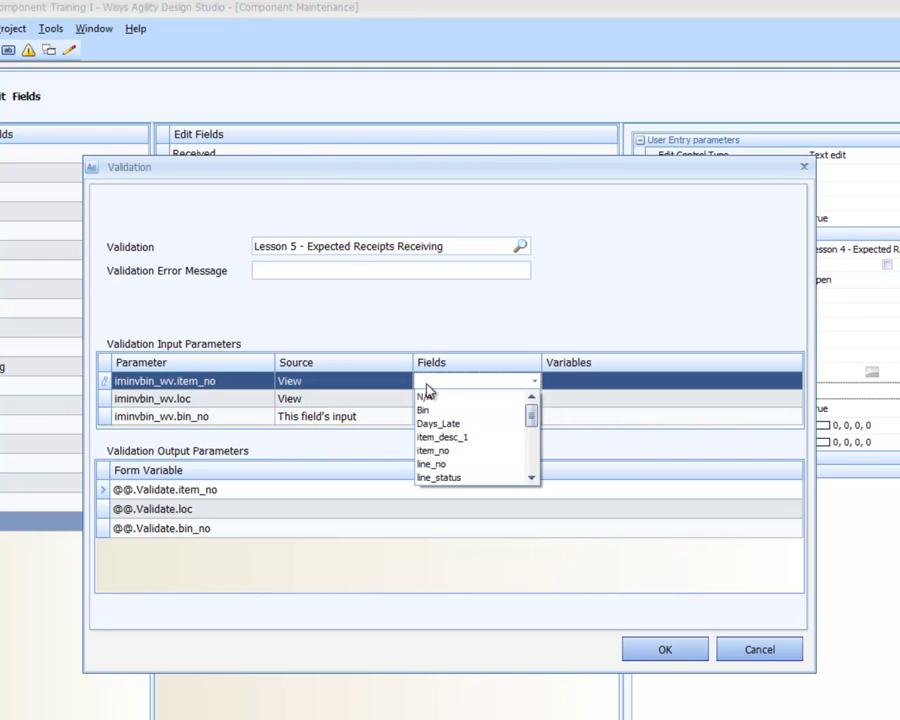
left_click(446, 451)
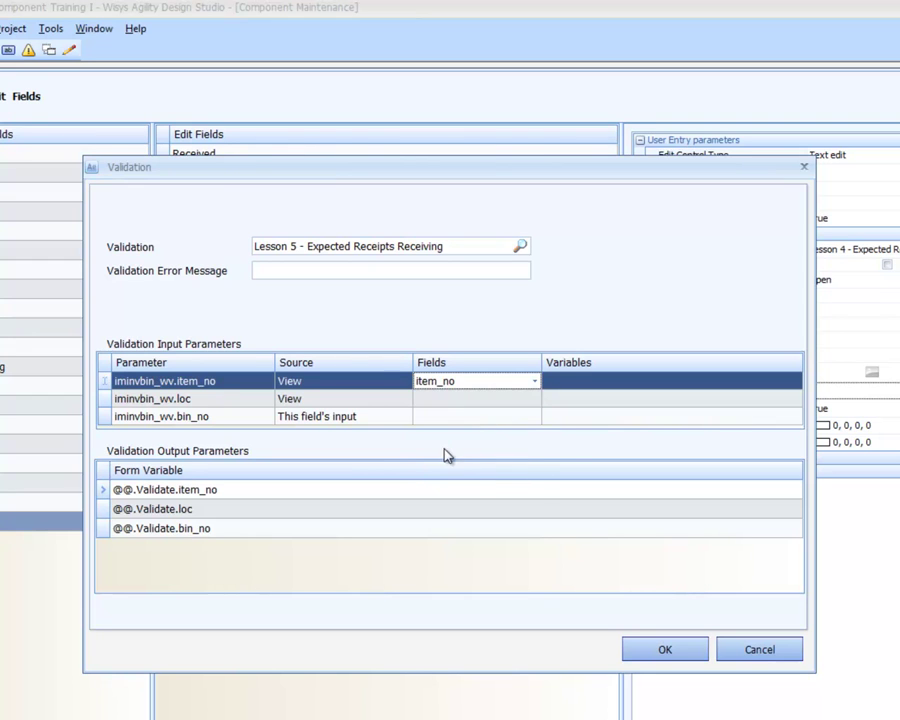
left_click(459, 400)
type("move_to_loc")
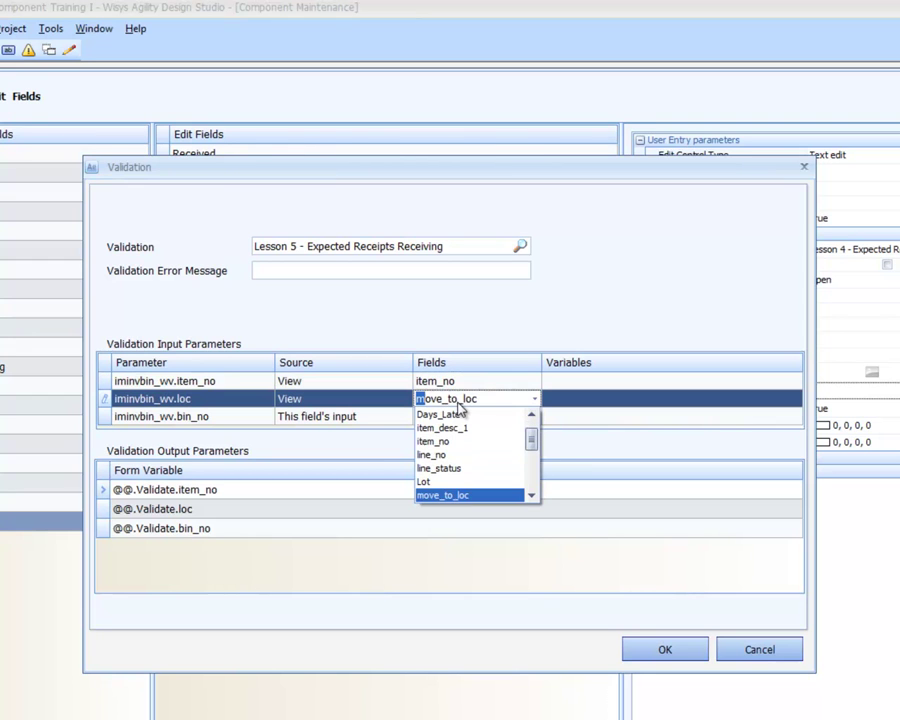
key("Return")
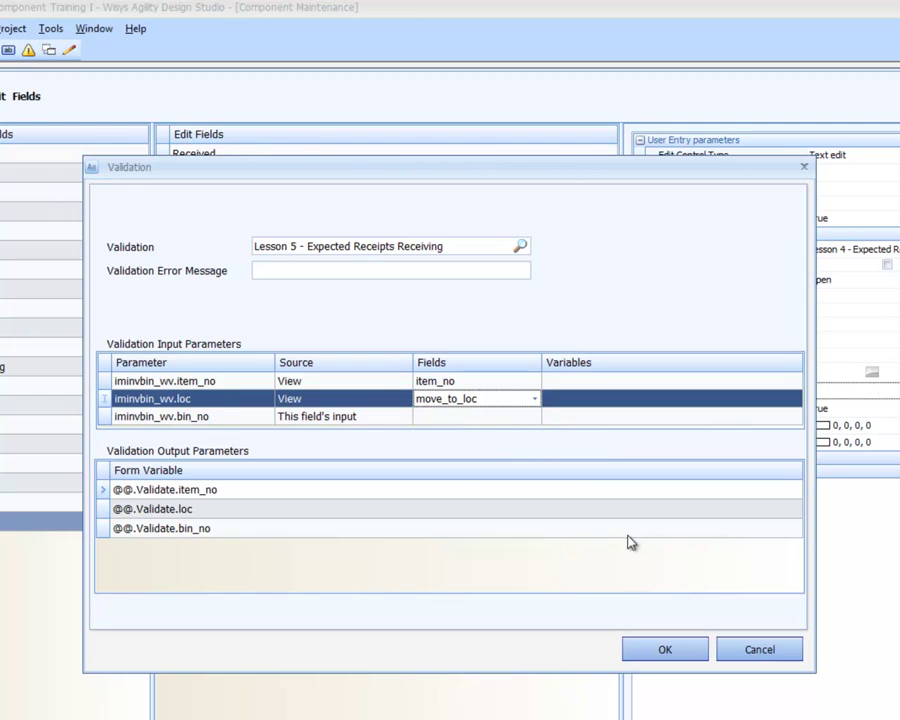
- Keep the bin_no parameter on This field's input, set the validation error message to "Failed to find Bin", and accept the validation
left_click(378, 422)
left_click(378, 422)
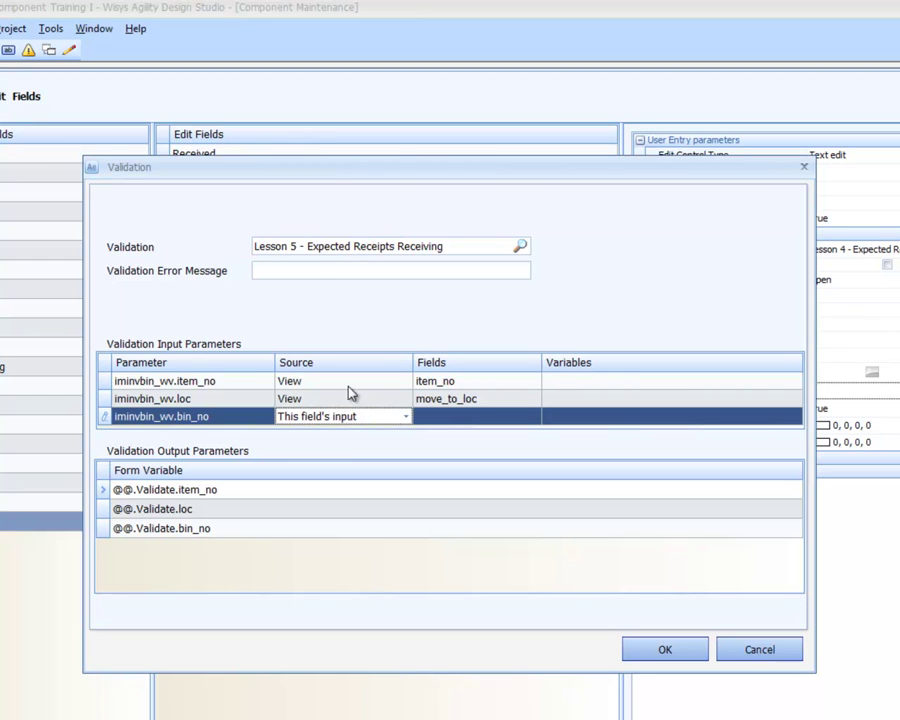
left_click(311, 271)
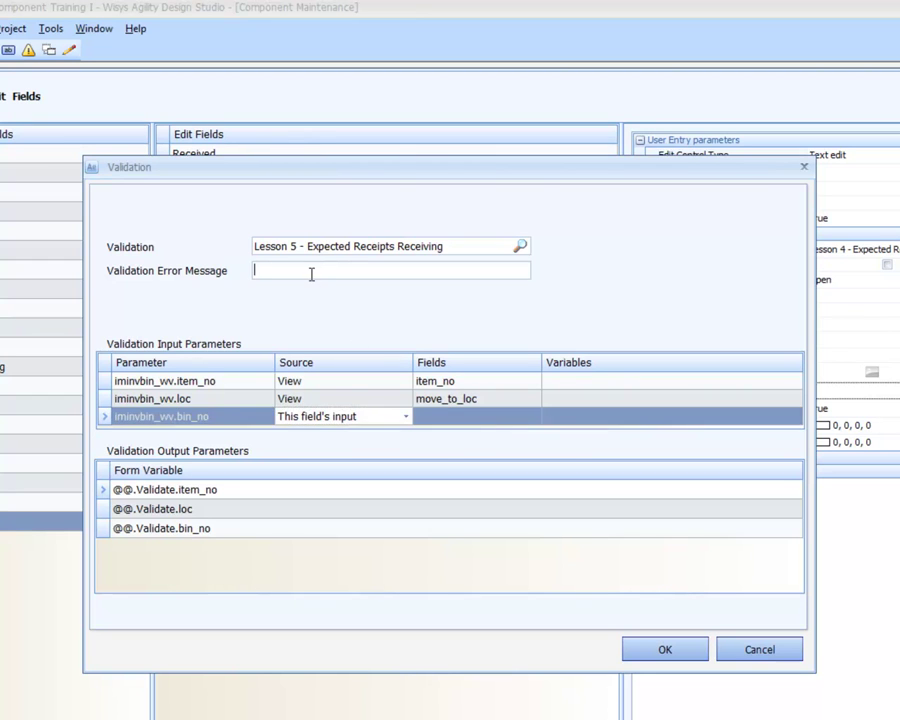
type("Failed to find Bin")
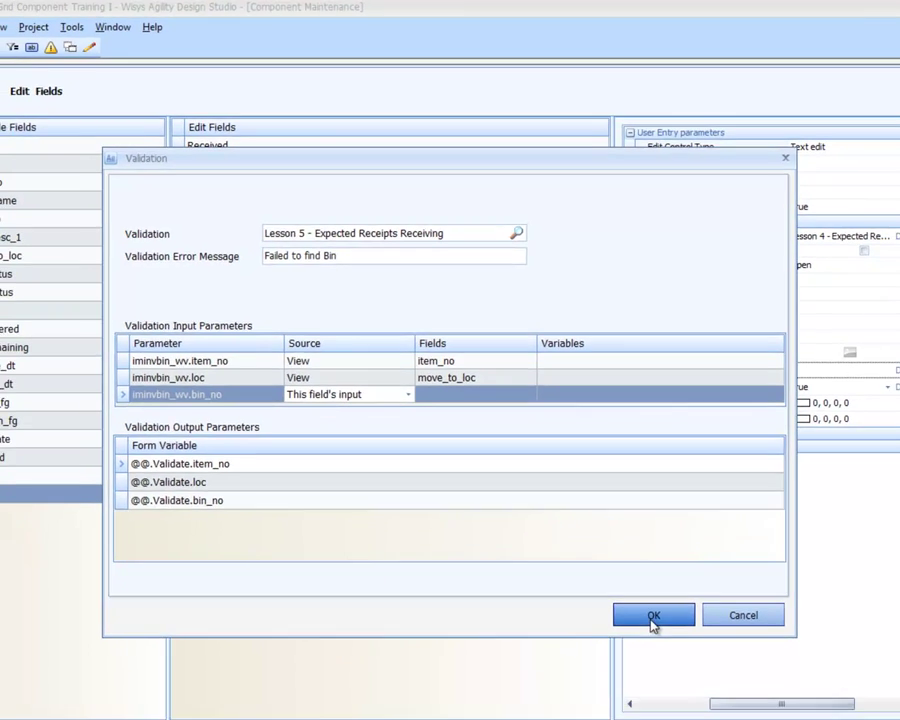
left_click(662, 650)
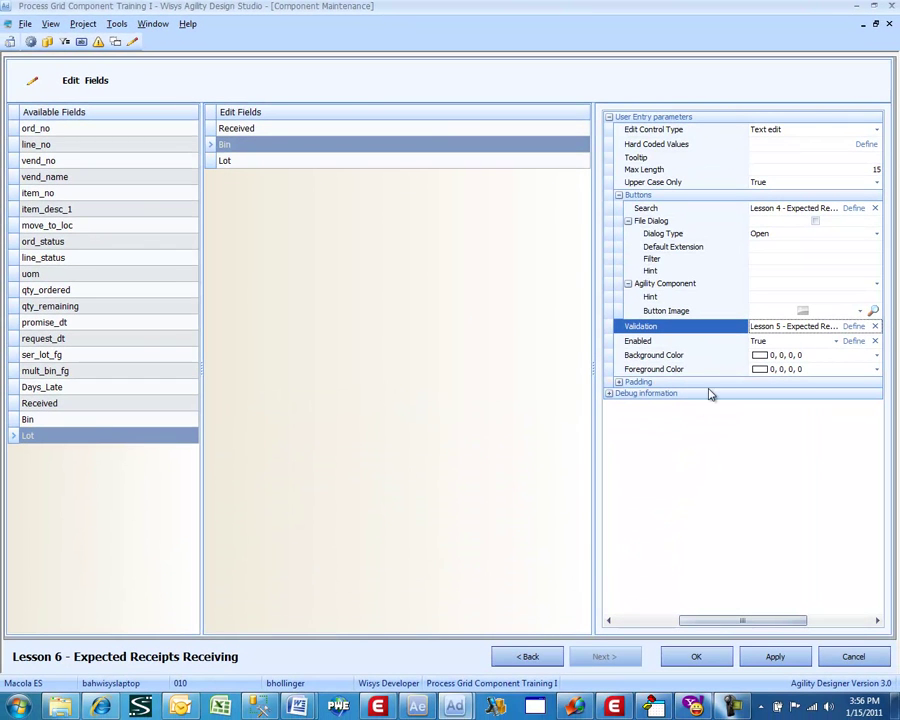
- Open the Bin edit field's enabled rules and set the default enabled value to False
left_click(853, 341)
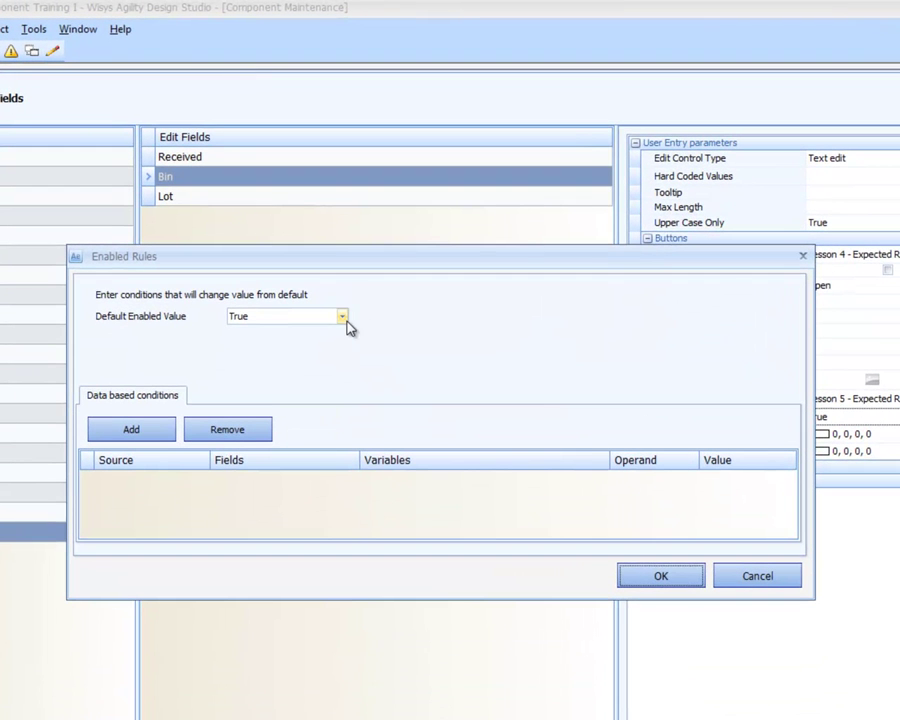
left_click(342, 317)
left_click(318, 348)
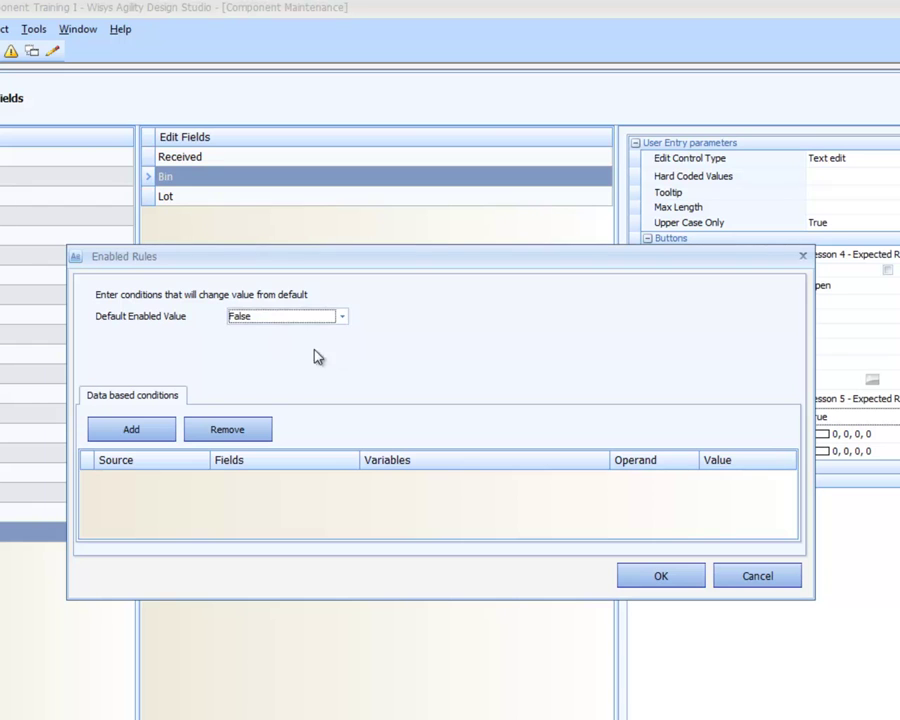
- Add a View condition mult_bin_fg = Y to the Bin field's enabled rules, accept it, and recheck the saved rule
left_click(155, 432)
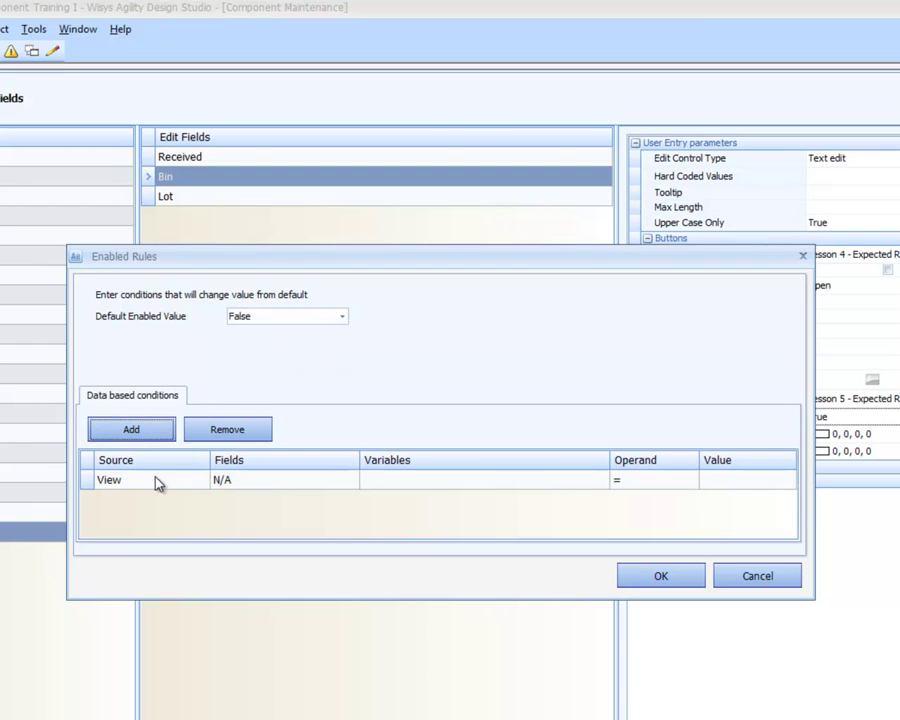
left_click(240, 482)
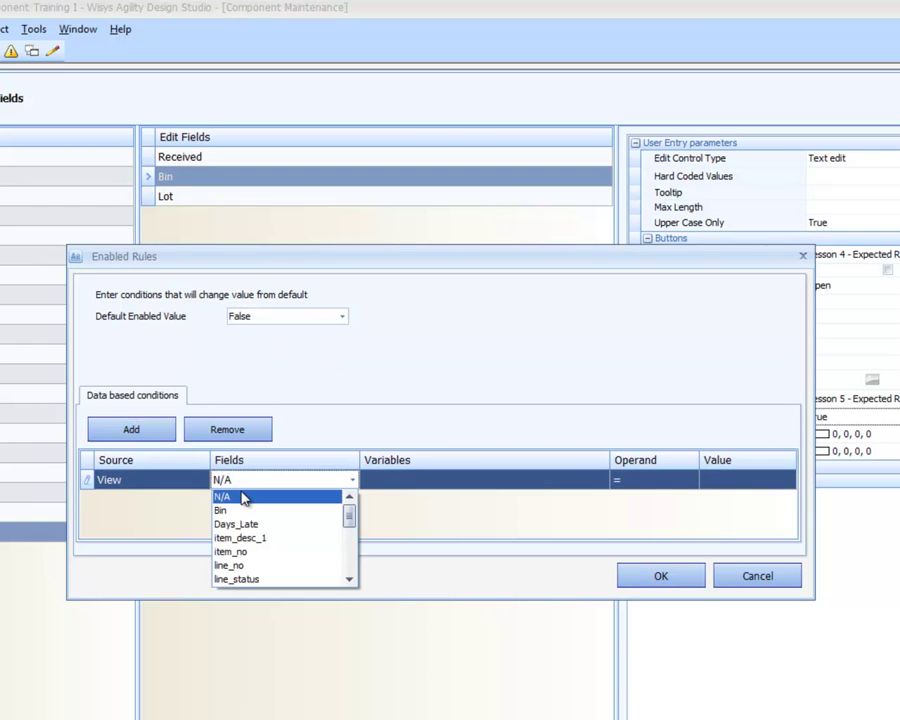
scroll(245, 514, "down", 2)
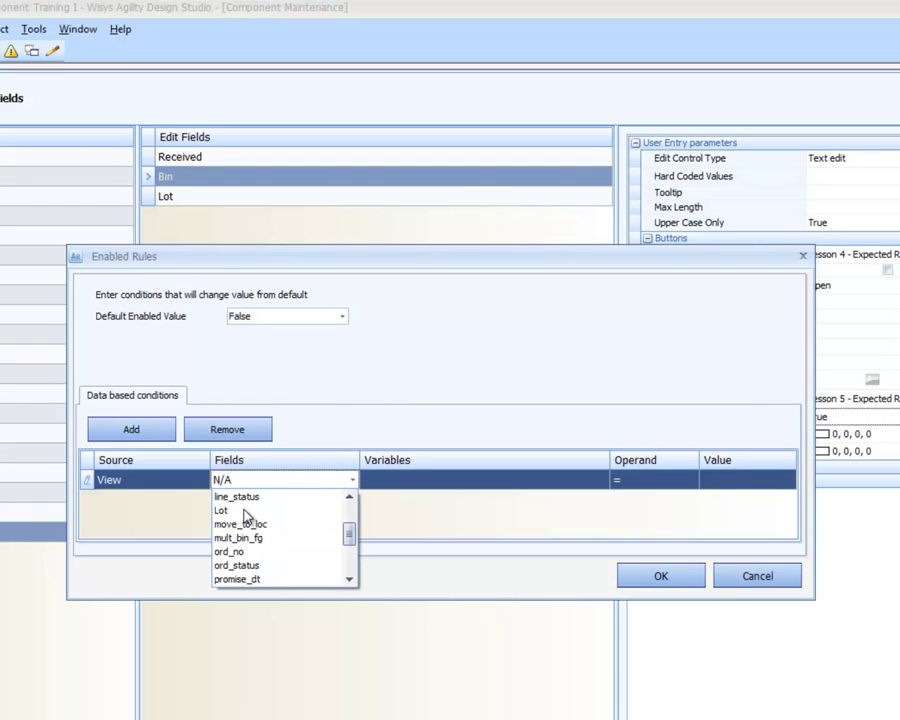
scroll(245, 514, "down", 3)
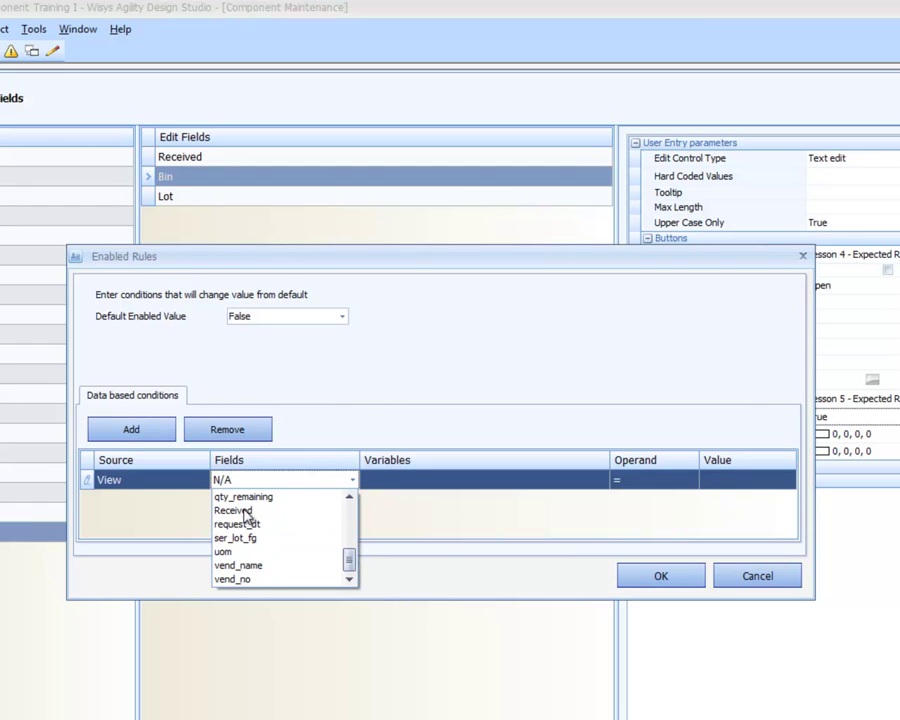
scroll(243, 514, "up", 3)
scroll(243, 514, "down", 1)
scroll(243, 514, "up", 1)
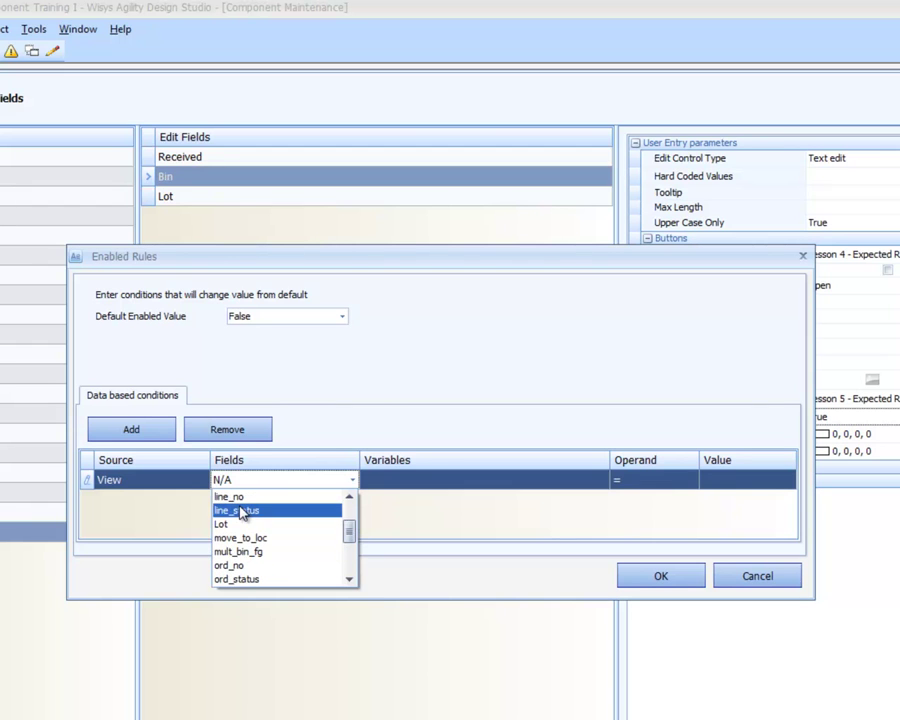
left_click(262, 551)
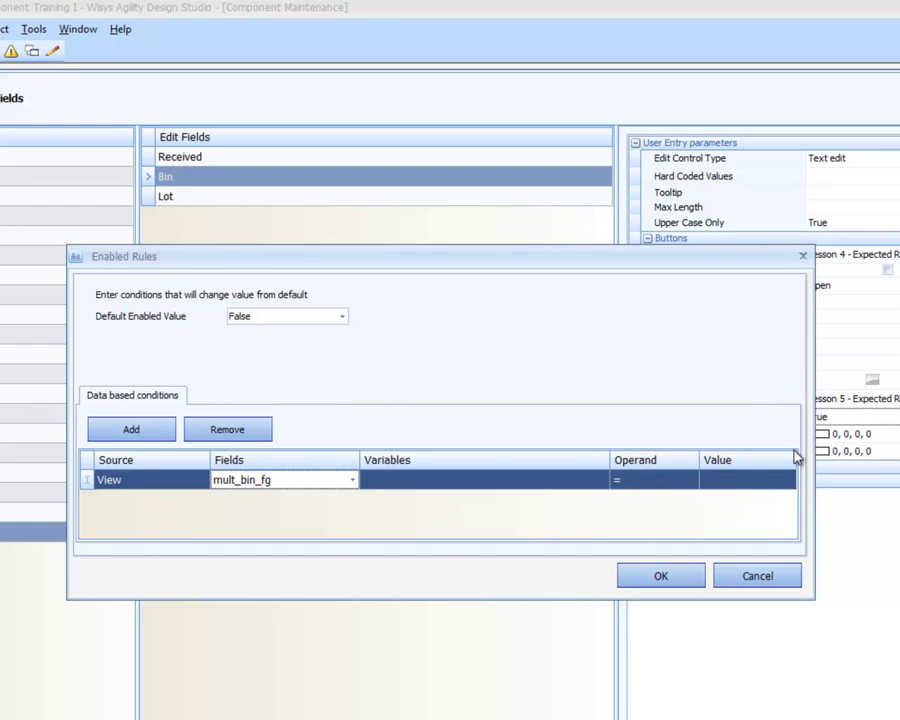
left_click(752, 478)
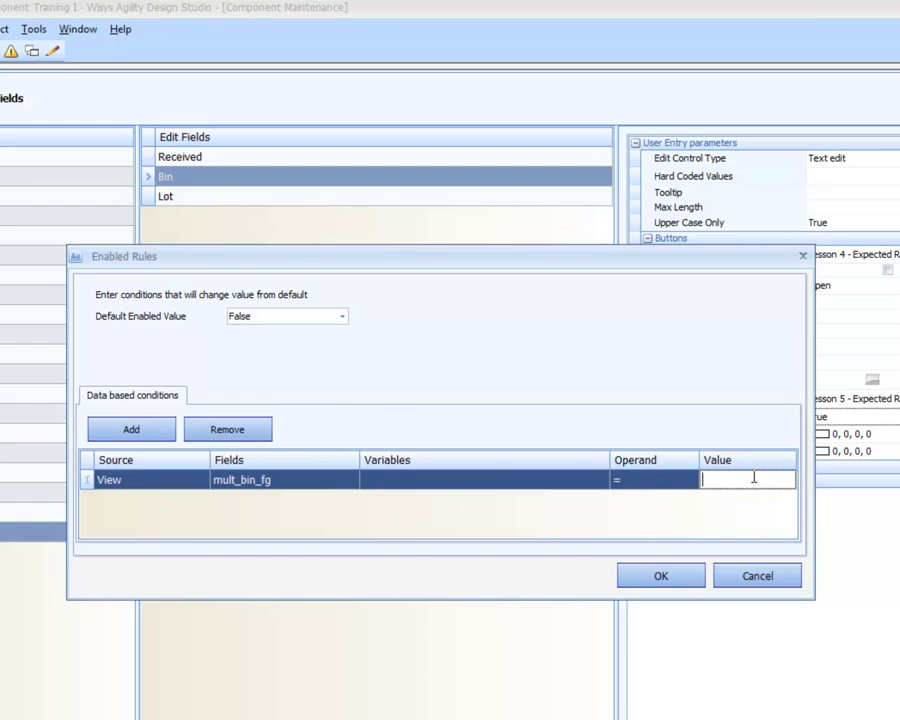
type("Y")
left_click(663, 577)
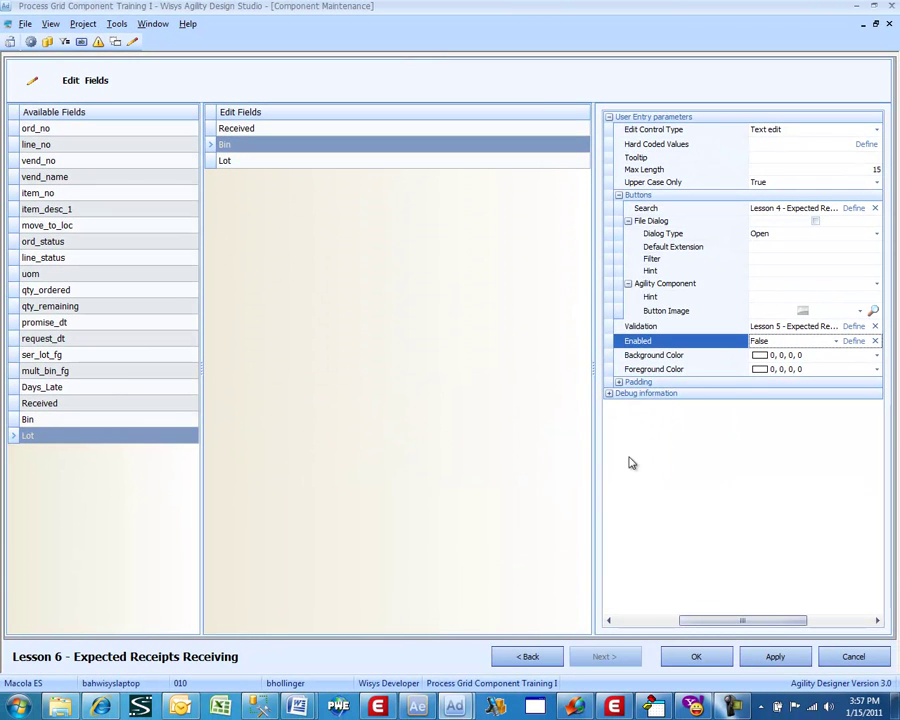
left_click(853, 342)
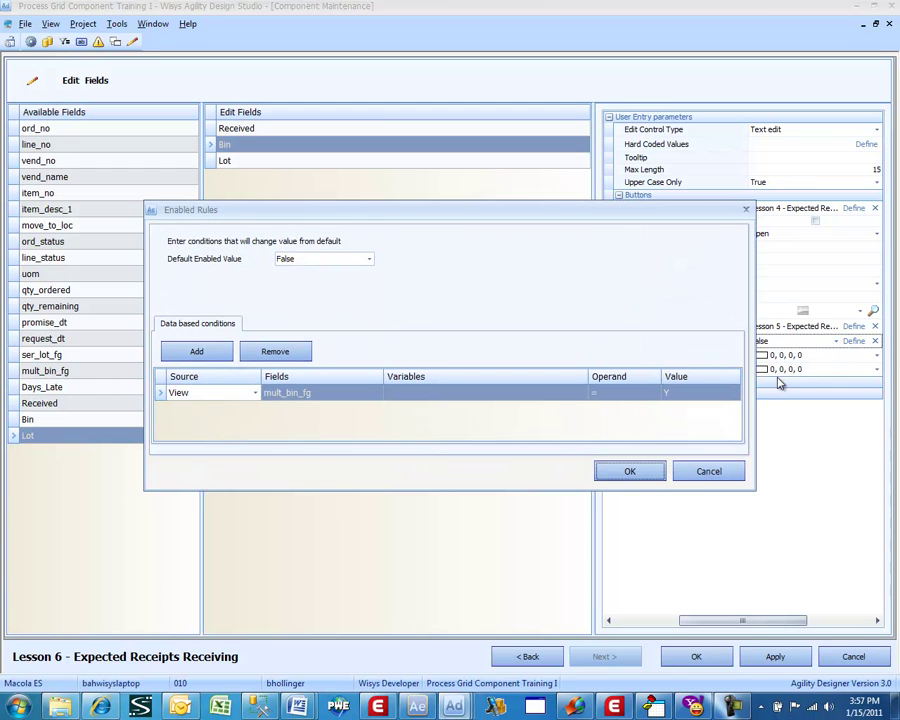
left_click(617, 470)
- Open the Lot edit field's enabled rules and set the default enabled value to False
left_click(287, 162)
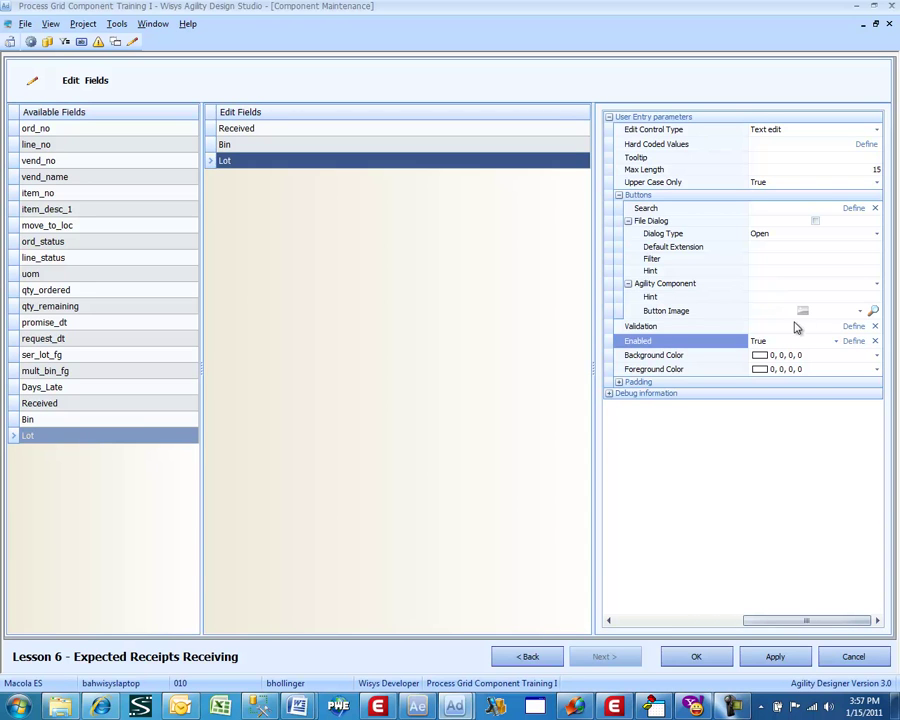
left_click(852, 342)
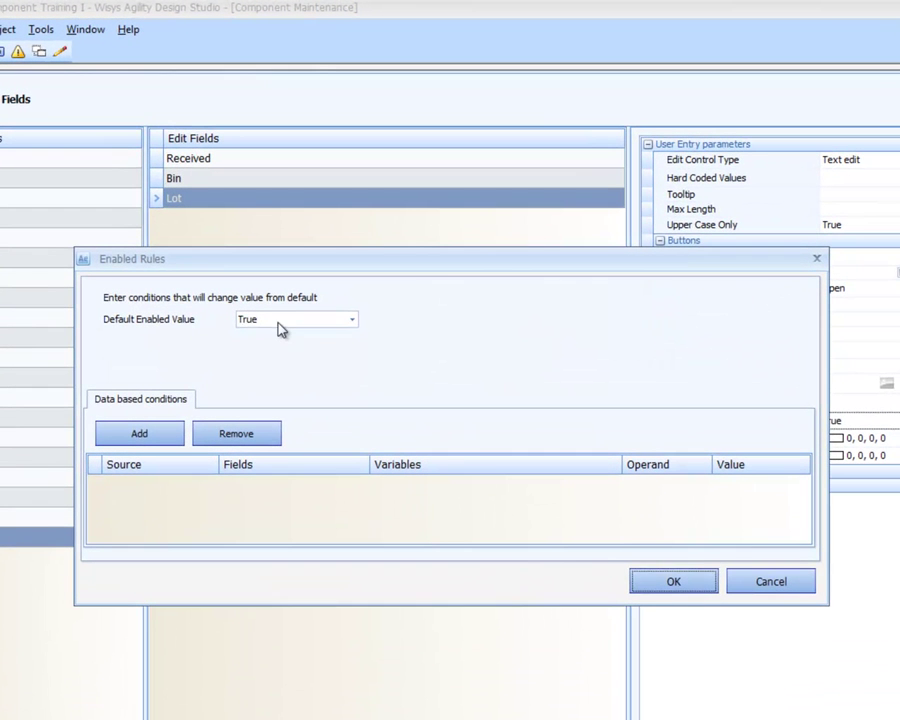
left_click(280, 330)
left_click(277, 351)
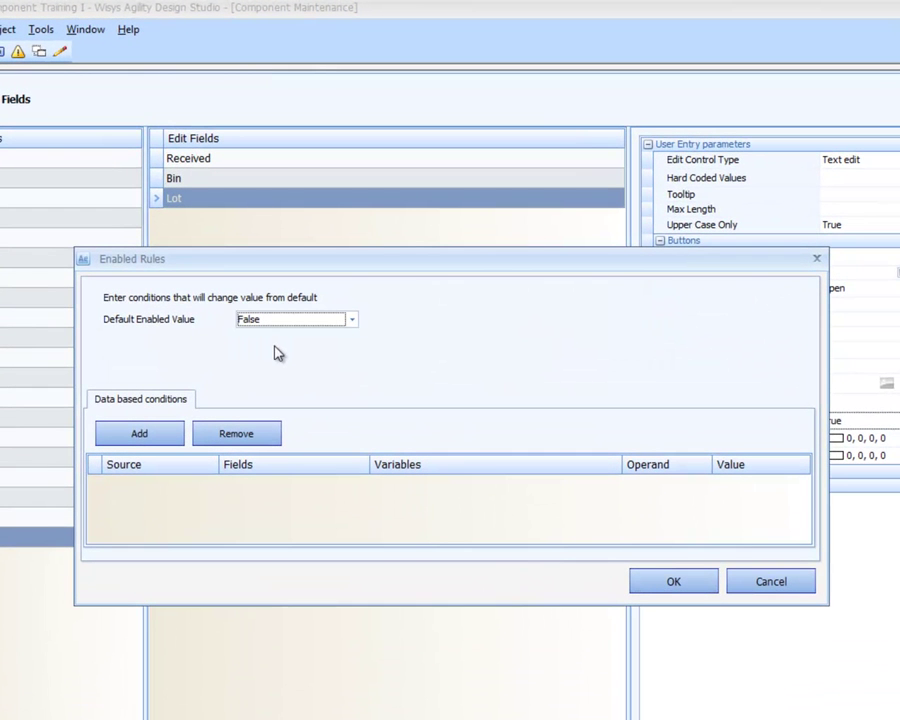
- Add a View condition ser_lot_fg = L to the Lot field's enabled rules and accept it
left_click(152, 440)
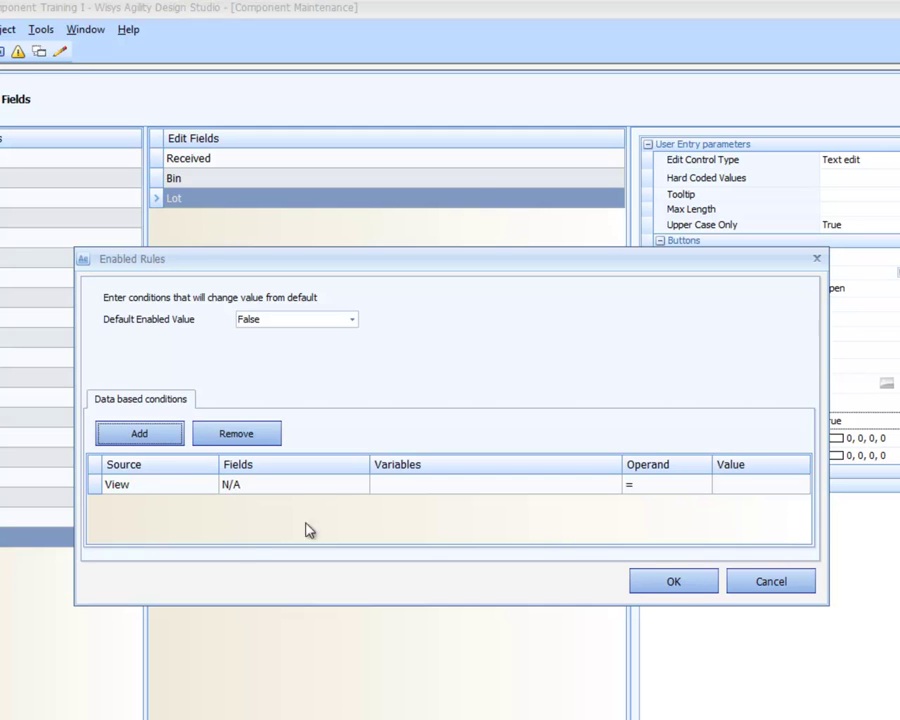
left_click(300, 487)
scroll(300, 490, "down", 5)
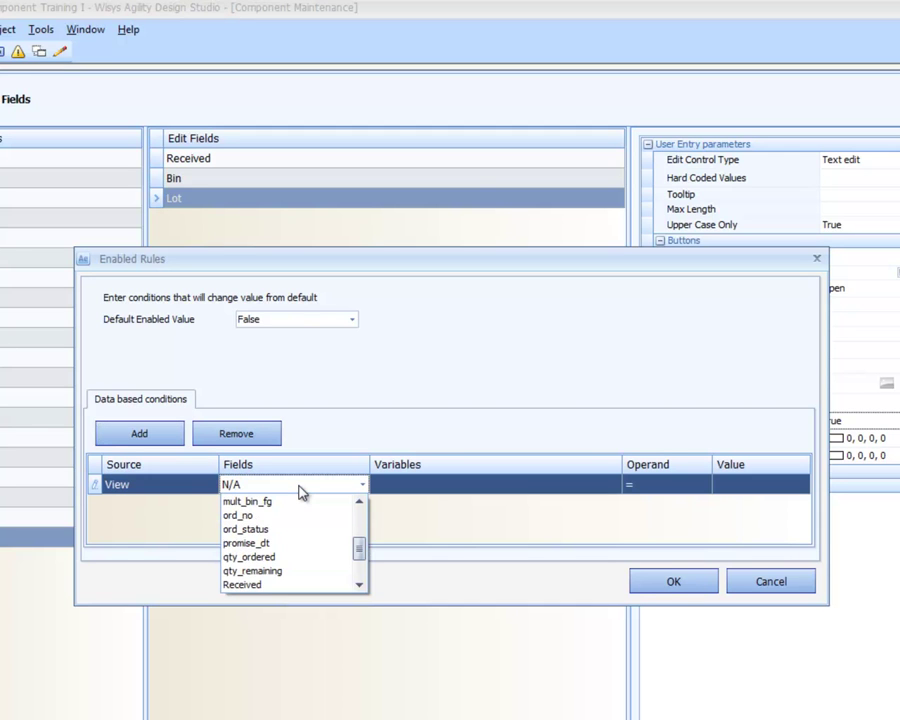
scroll(297, 540, "down", 1)
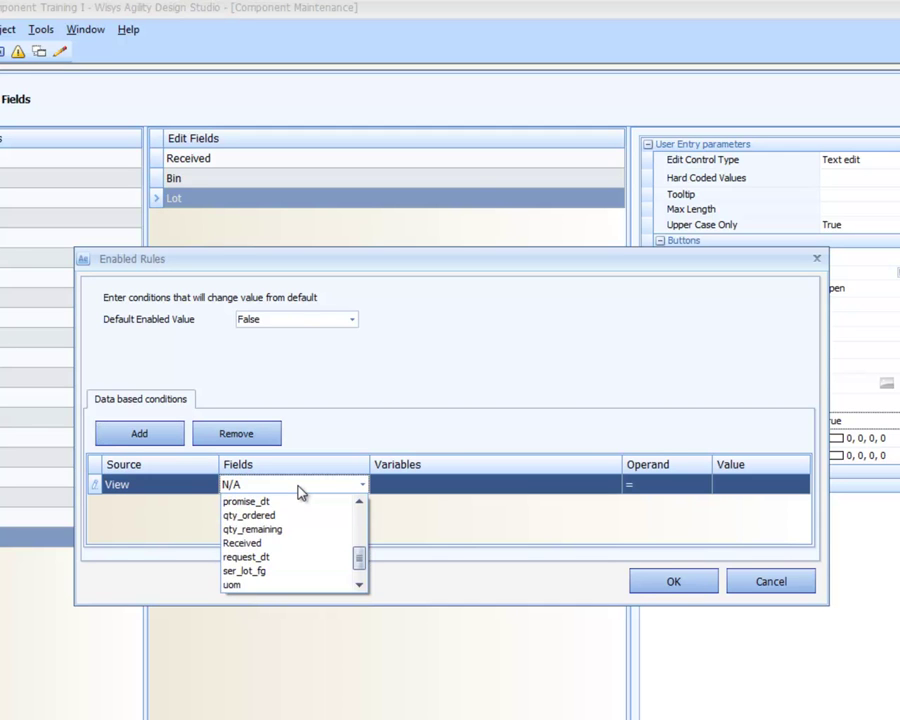
left_click(299, 570)
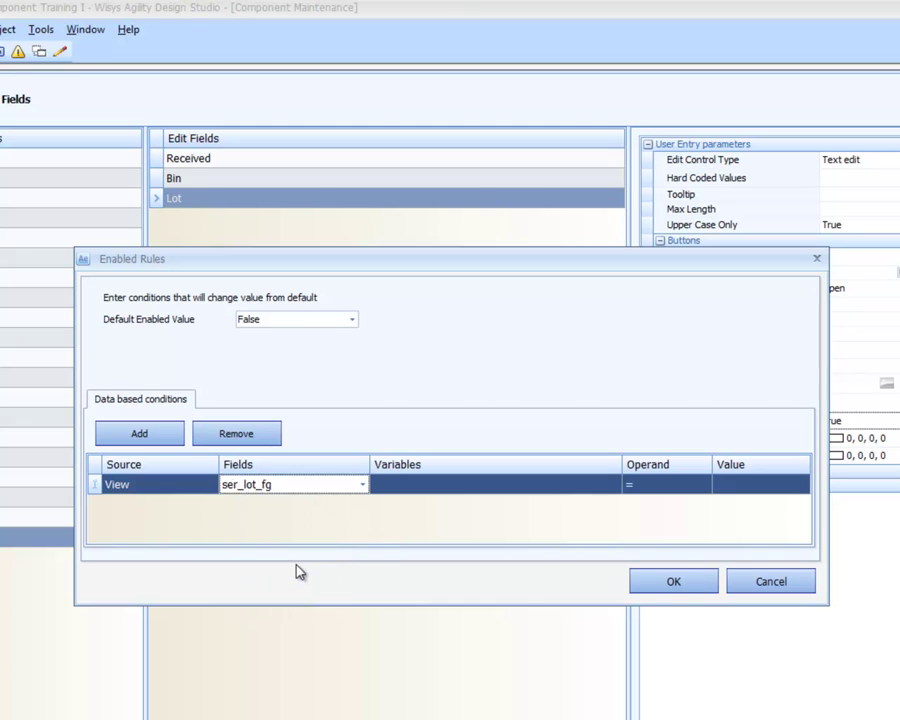
left_click(743, 488)
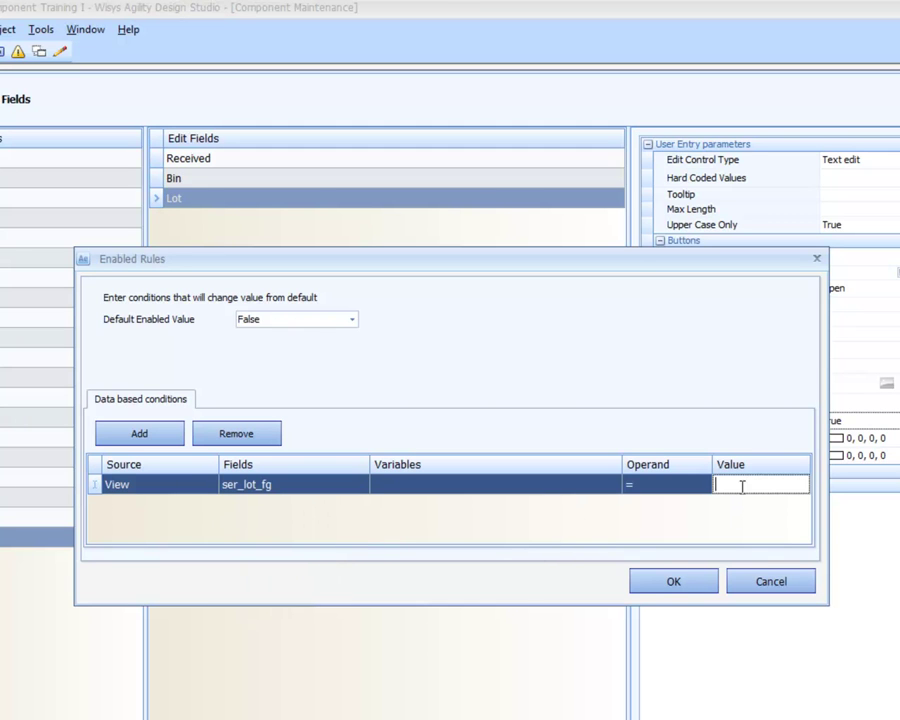
type("L")
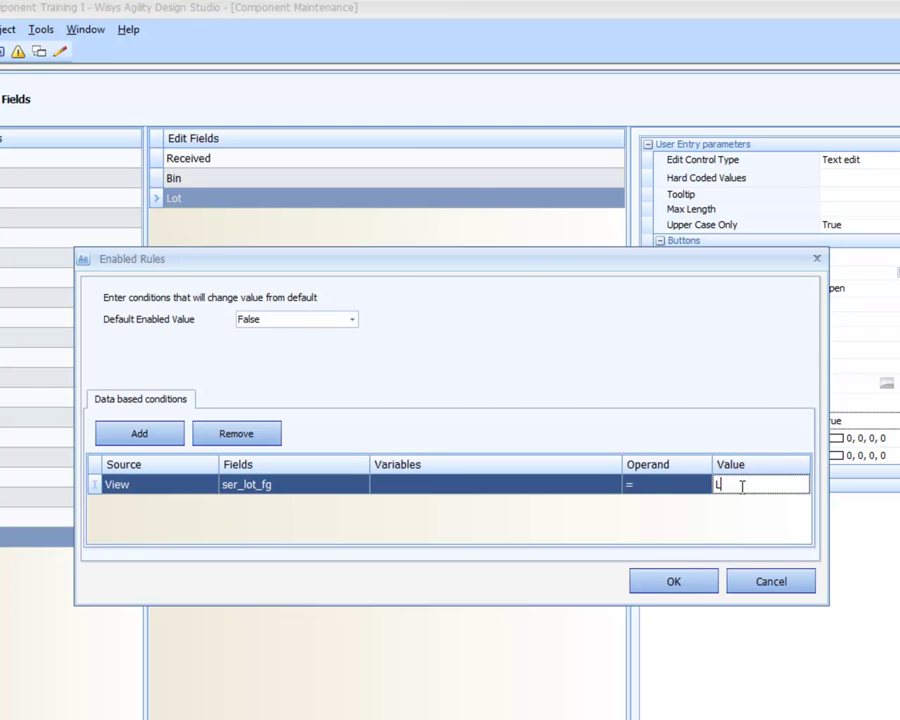
left_click(673, 581)
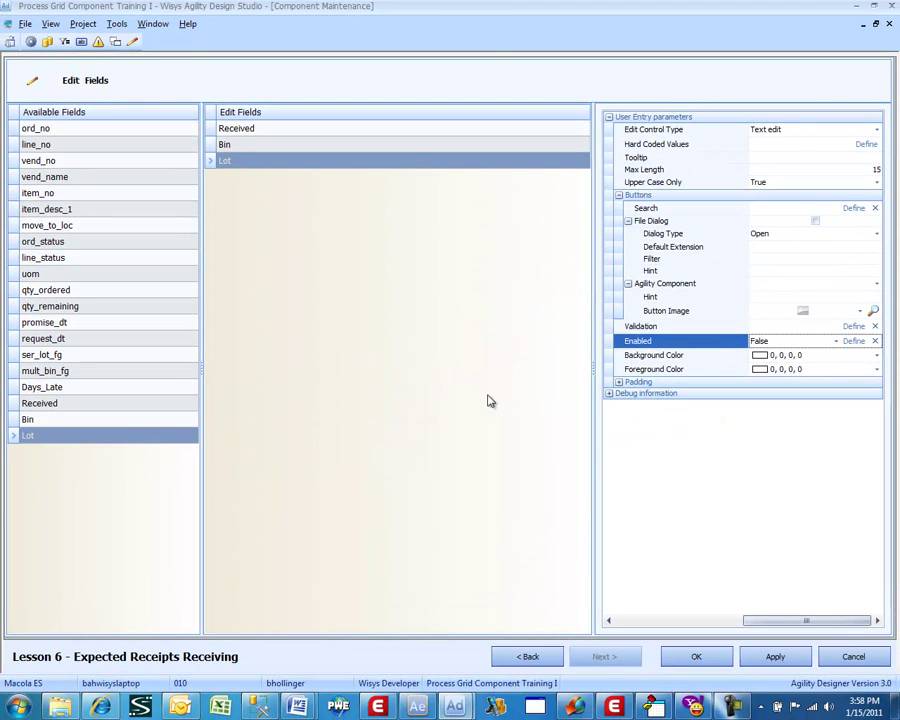
- Save the edit field settings and preview the "Lesson 6 - Expected Receipts Receiving" process grid
left_click(677, 664)
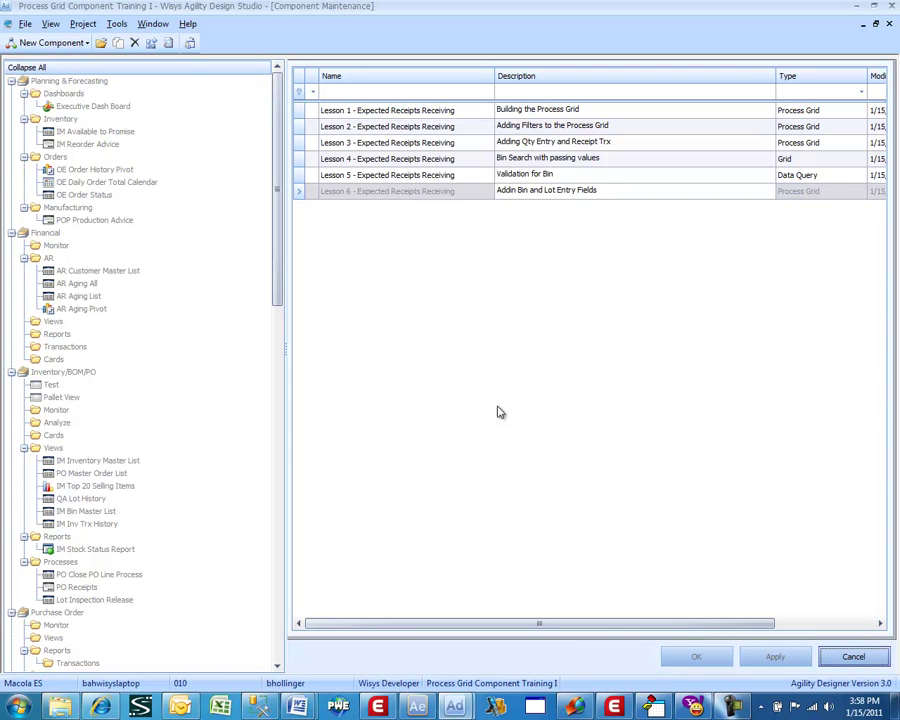
left_click(408, 194)
right_click(409, 195)
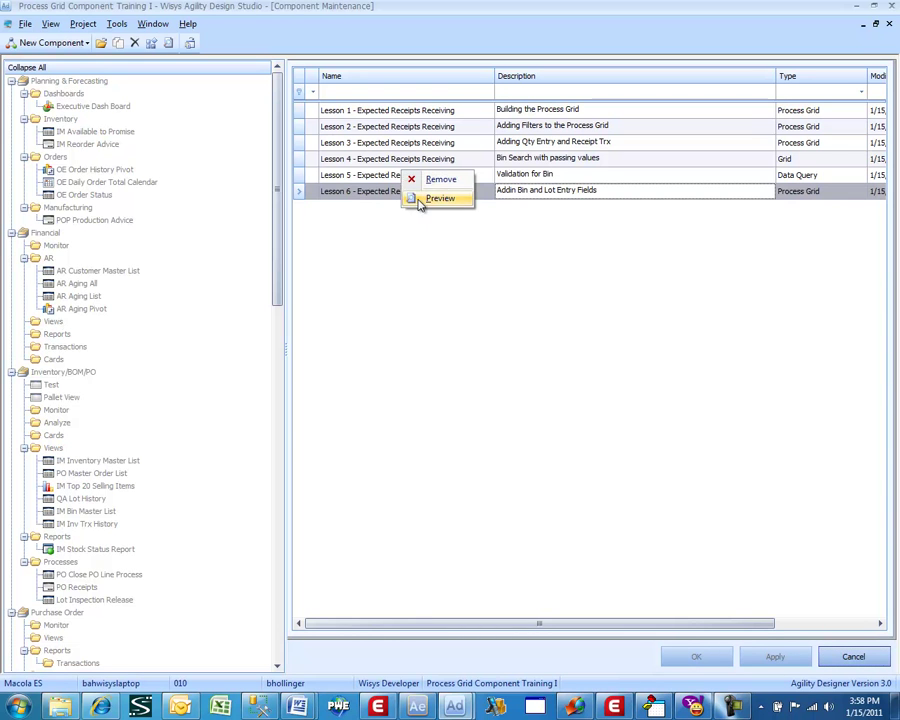
left_click(412, 197)
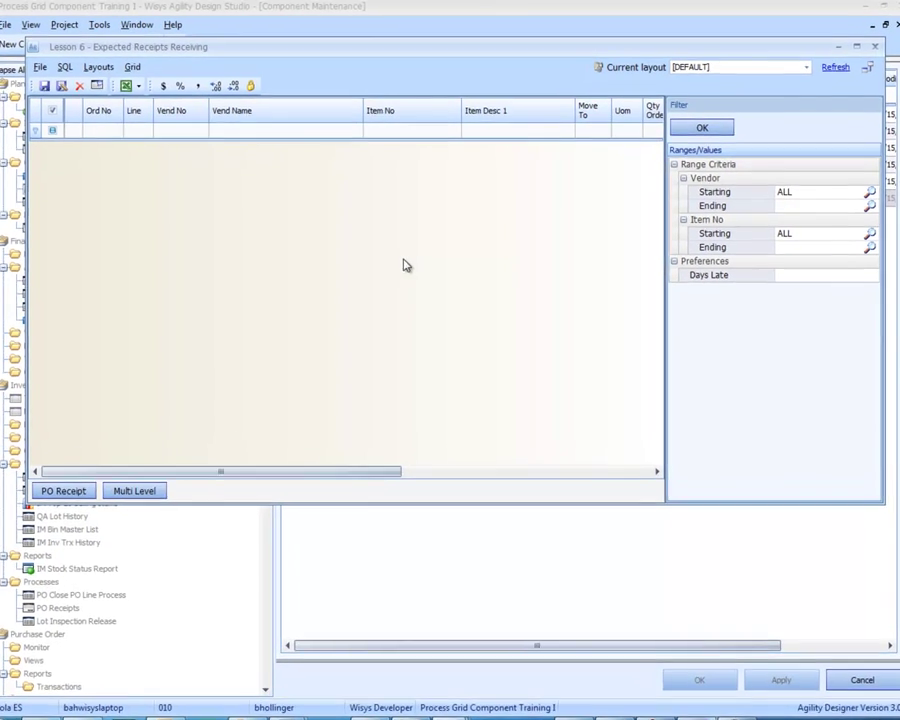
- Load the grid with the default filter and move the Received, Bin and Lot columns between Uom and Qty Ordered
left_click(699, 123)
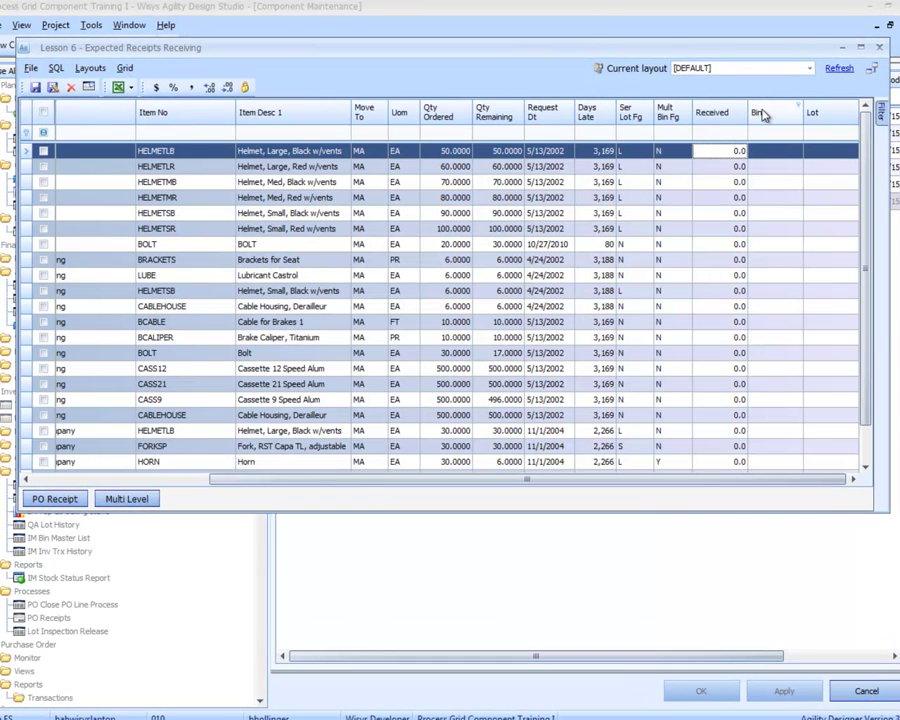
left_click_drag(699, 121, 440, 125)
mouse_move(495, 114)
left_mouse_down()
mouse_move(750, 120)
mouse_move(488, 118)
left_mouse_up()
left_click_drag(812, 112, 536, 116)
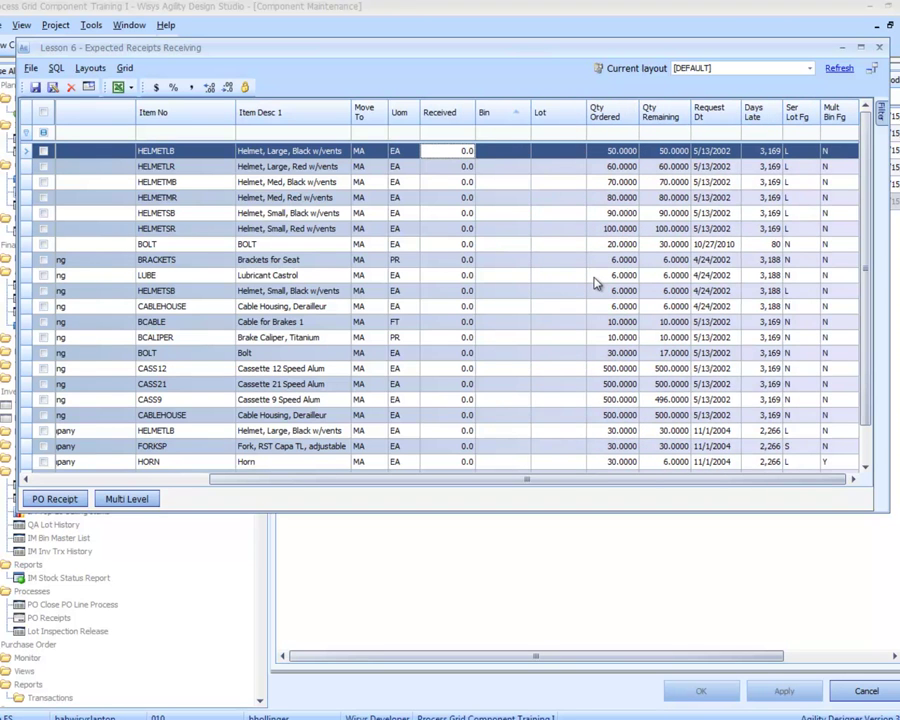
- Test the Bin cell on the HELMETMB line, then sort the grid by Ord No in descending order
left_click(497, 182)
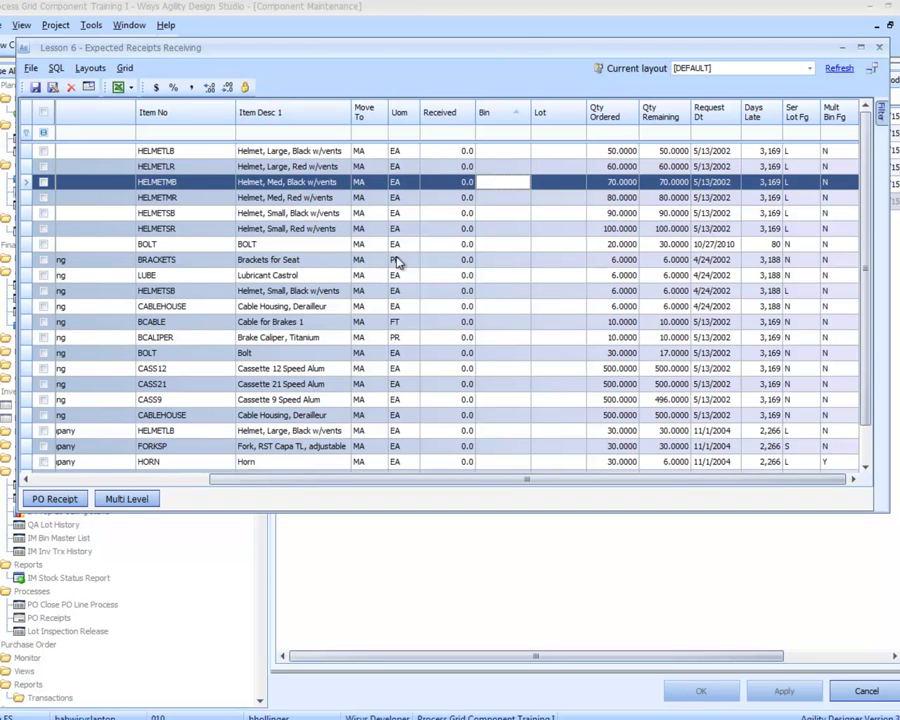
mouse_move(248, 478)
left_mouse_down()
mouse_move(68, 479)
mouse_move(248, 479)
left_mouse_up()
left_click(178, 486)
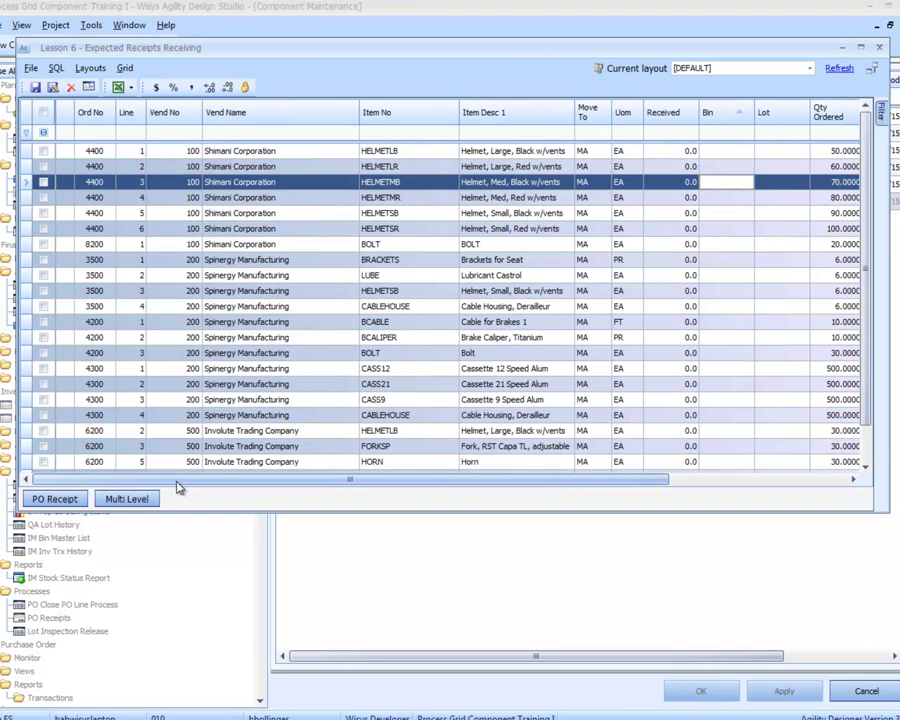
left_click(90, 117)
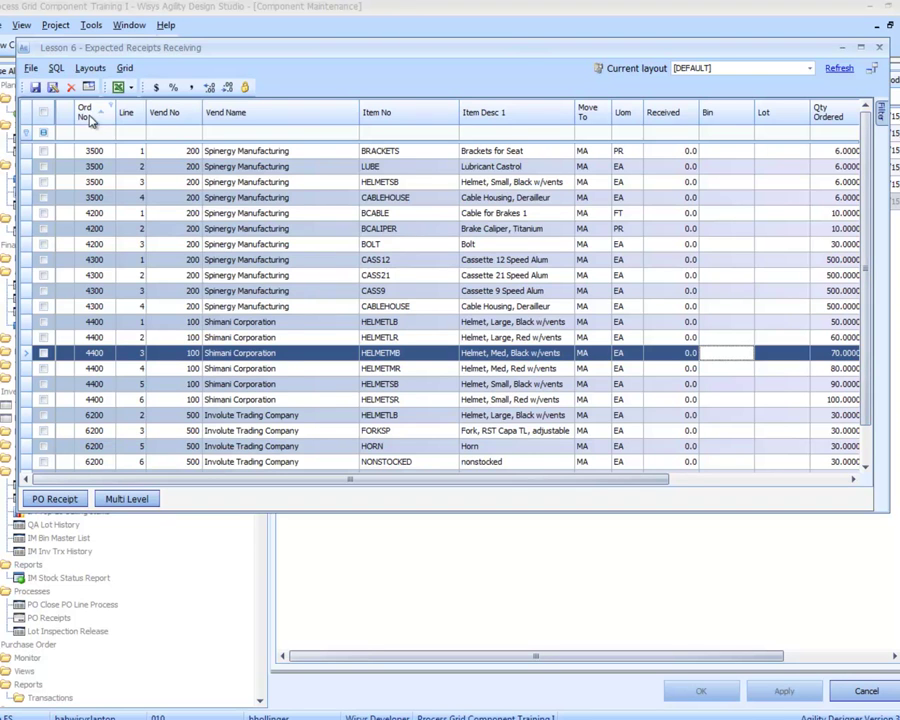
left_click(92, 117)
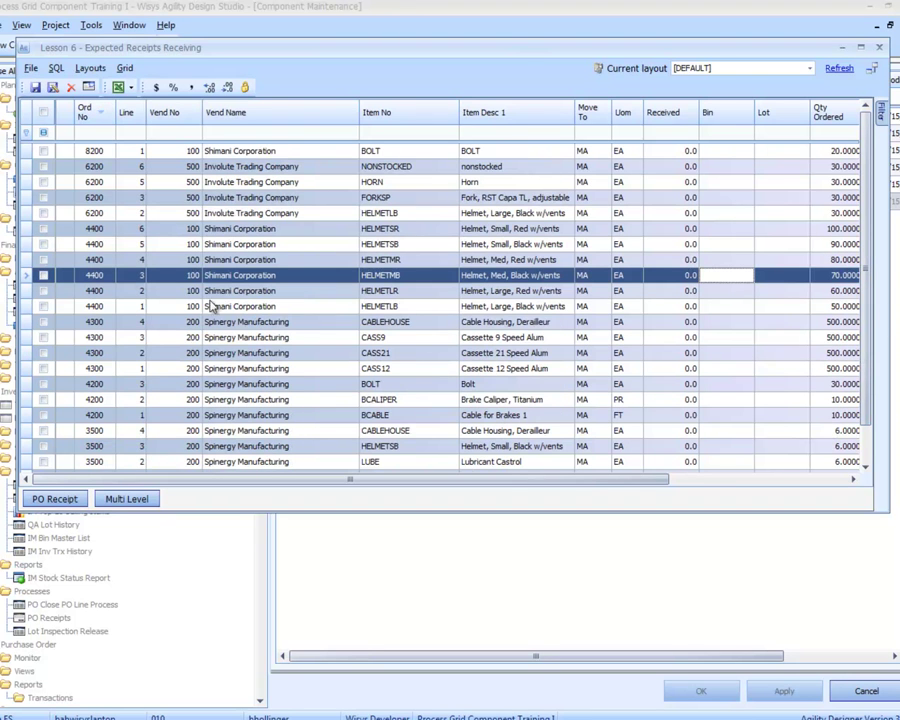
- Test the Bin and Lot cells on the HORN line, then use the bin search to fill in bin 100
left_click(120, 170)
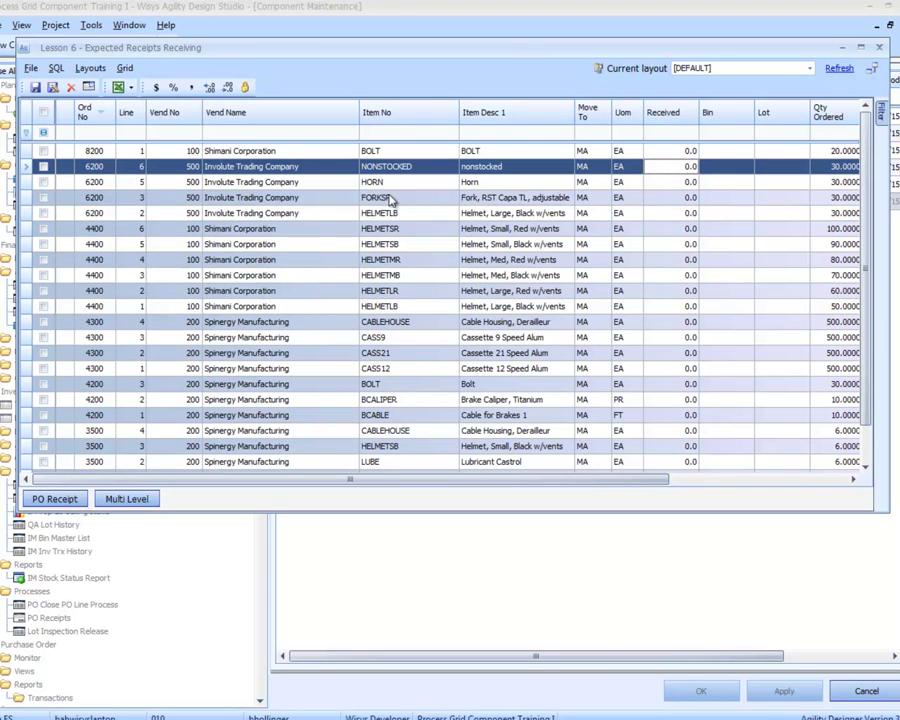
left_click(712, 182)
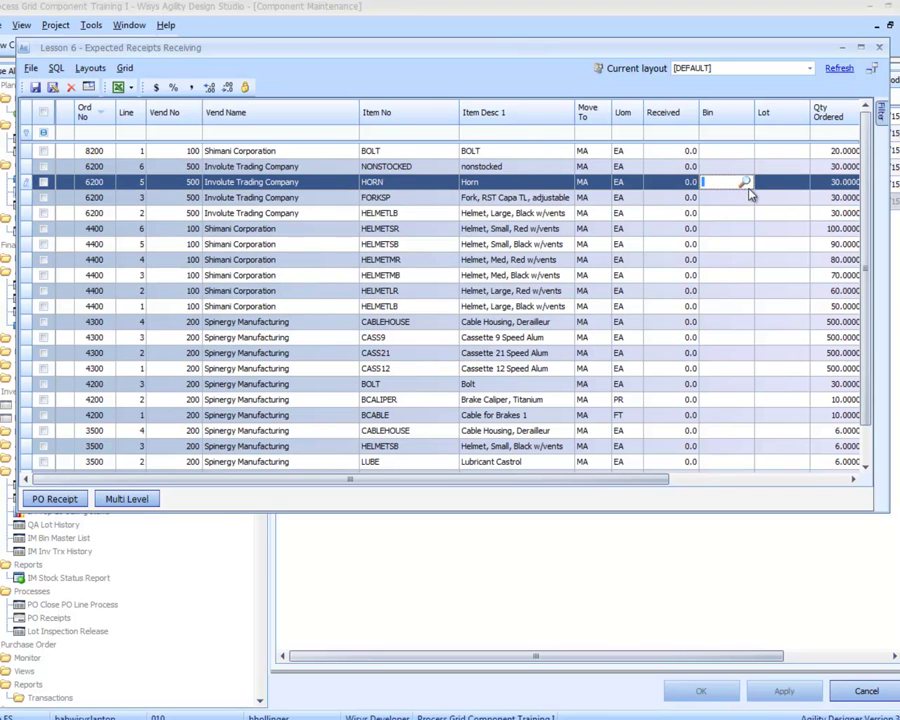
left_click(763, 184)
left_click(736, 182)
left_click(743, 183)
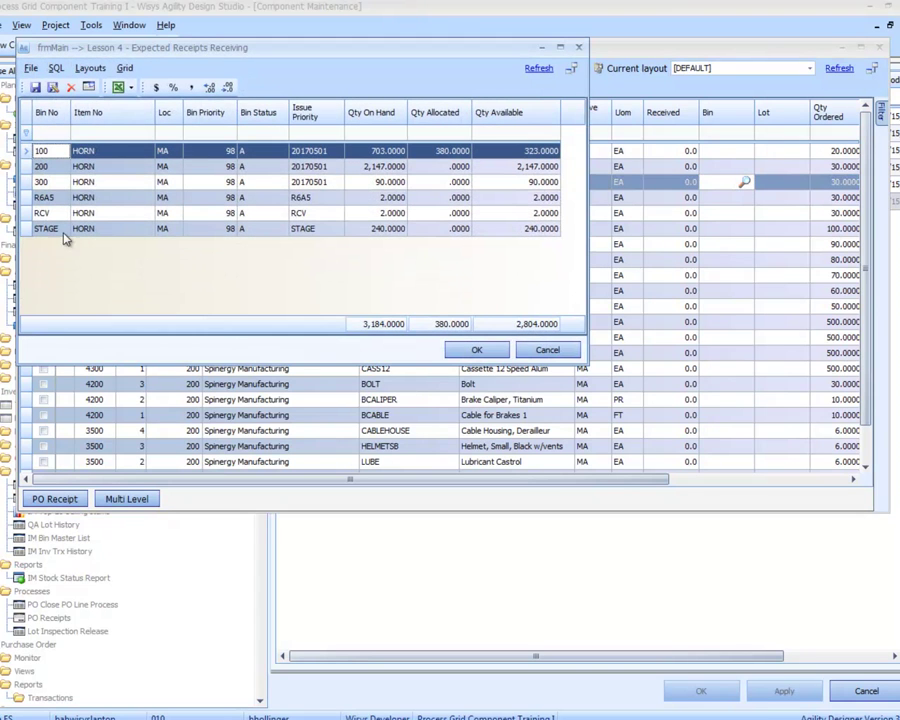
double_click(44, 150)
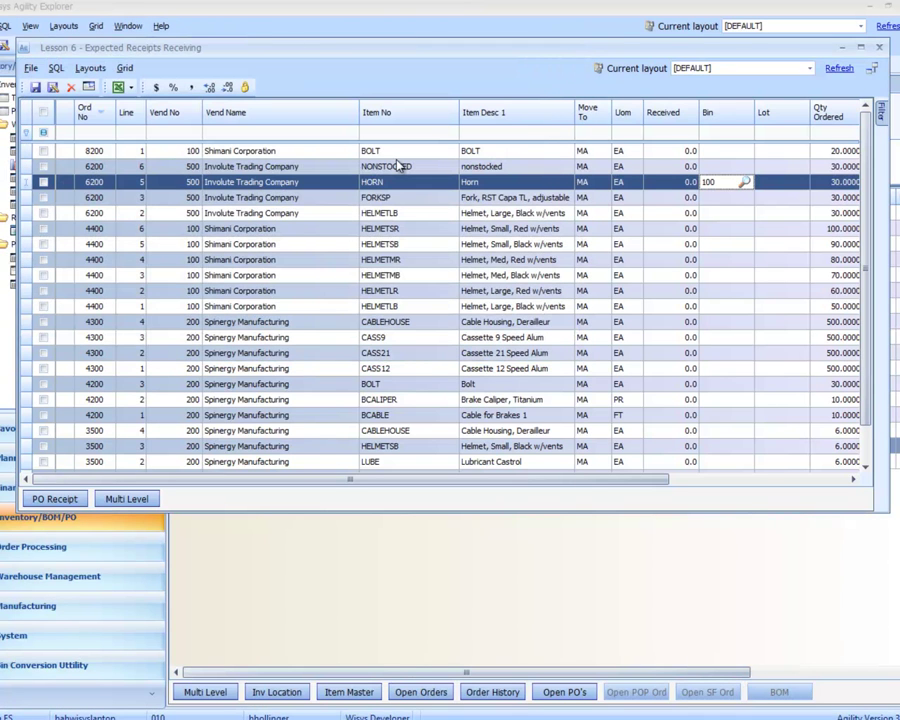
- Try to enter 999 as the bin on the HORN line to test the bin validation
left_click(714, 181)
type("999")
key("Return")
key("Return")
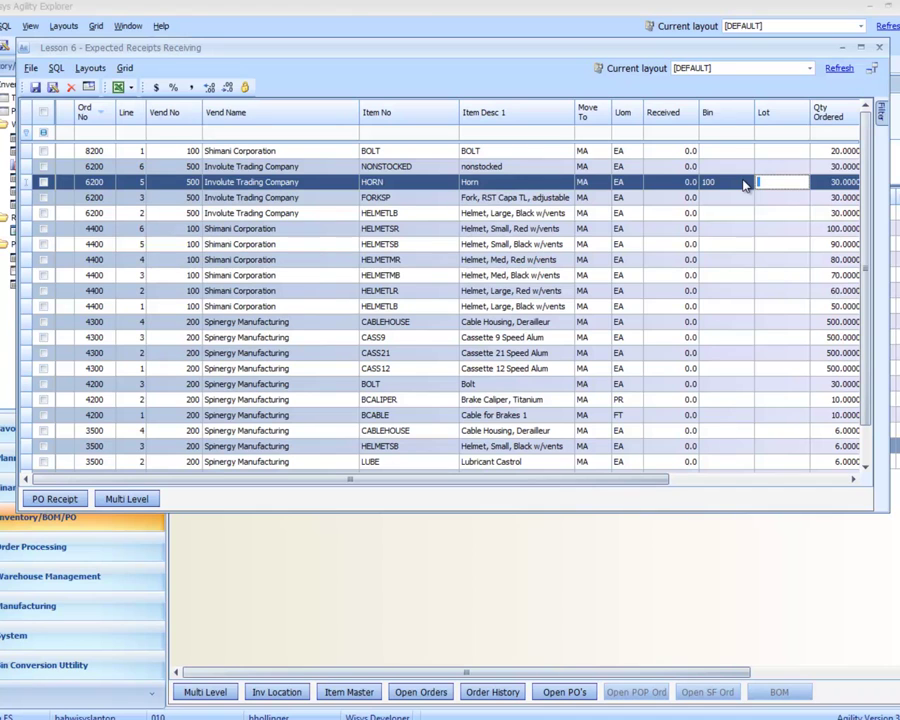
- Enter lot SUR-1000-00 on the HORN line and run the PO Receipt process for it
type("SUR-1000-00")
right_click(62, 185)
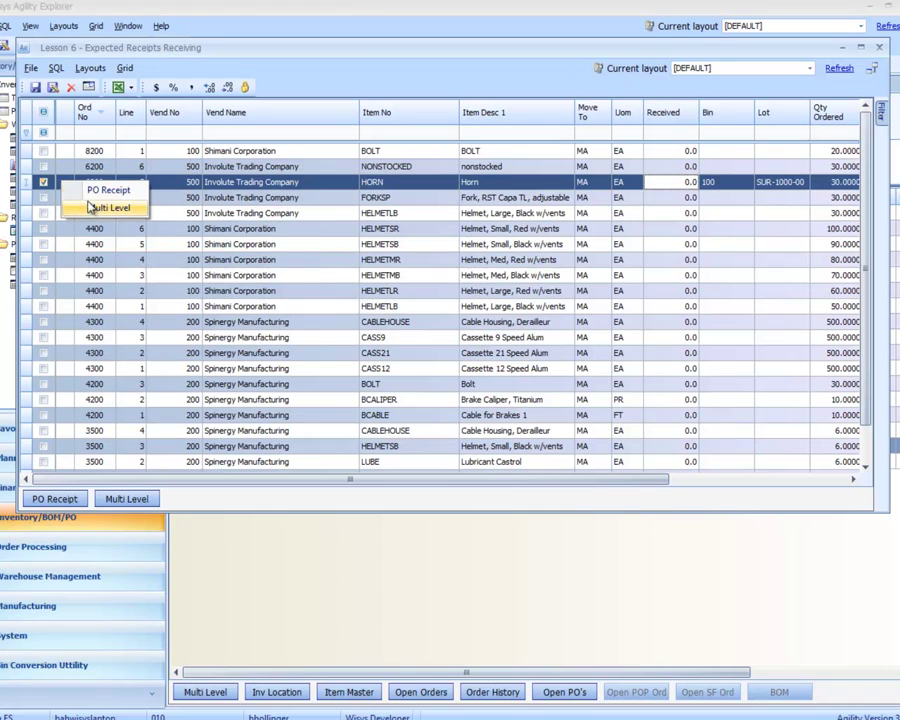
left_click(94, 193)
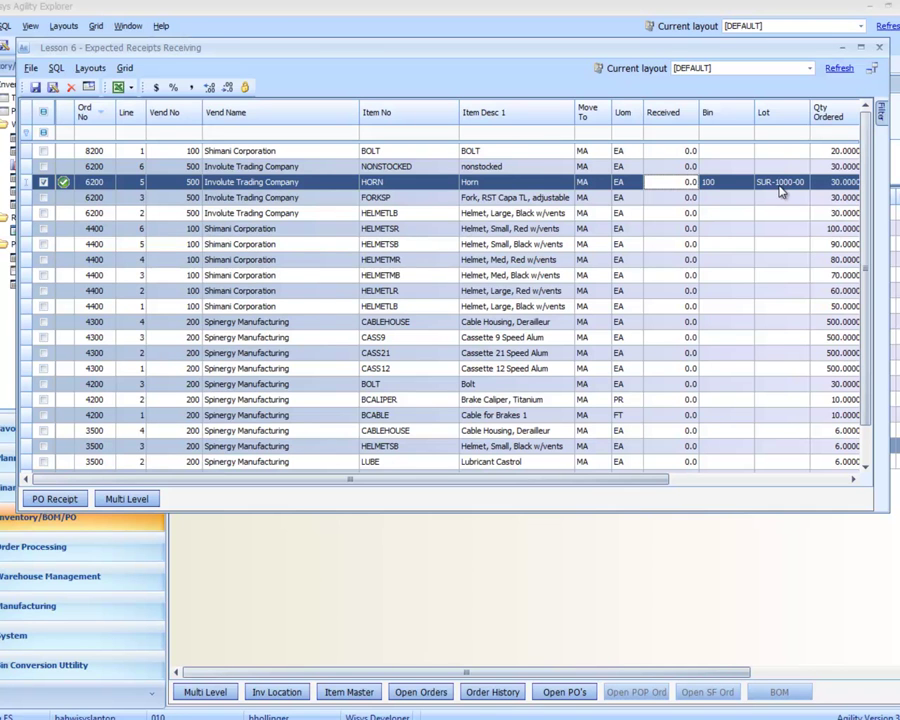
- Open the HORN item's Multi Level view, list its open POs, and view the receivers for the line 5 purchase order
left_click(126, 498)
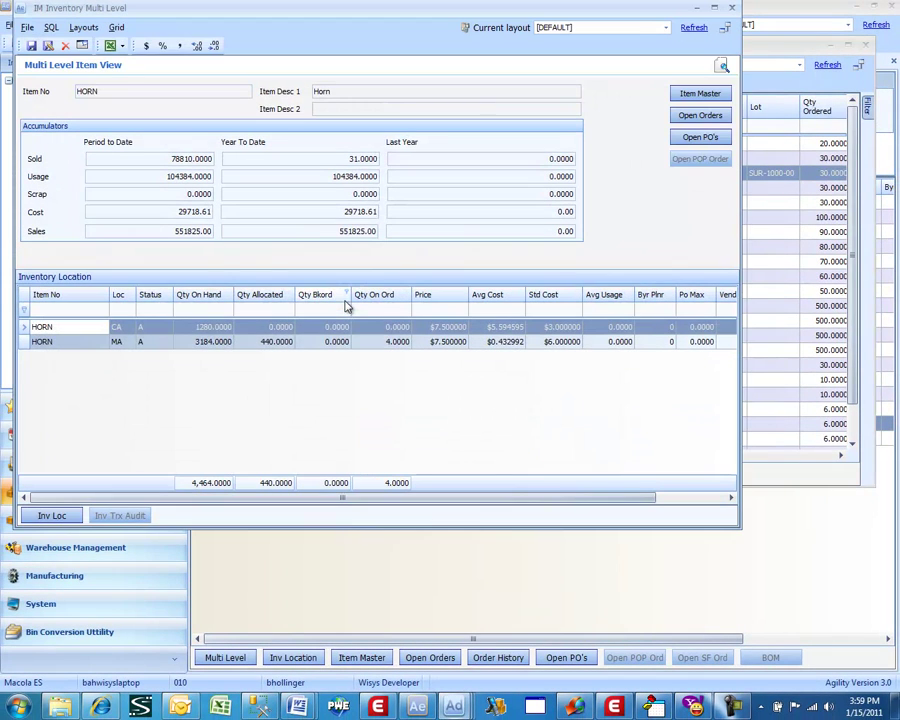
left_click(145, 343)
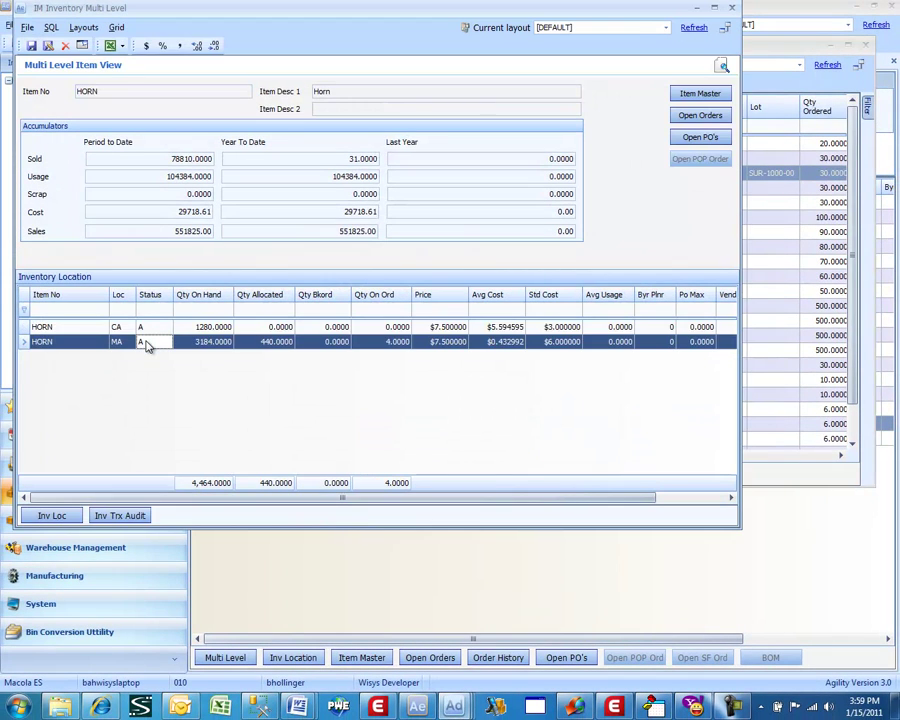
left_click(699, 138)
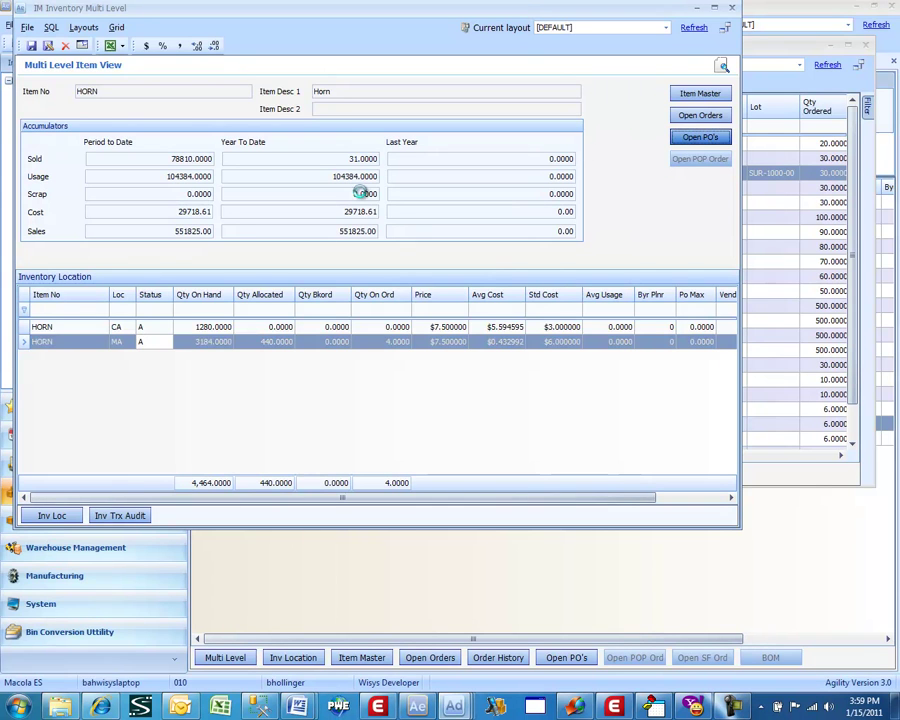
left_click(44, 123)
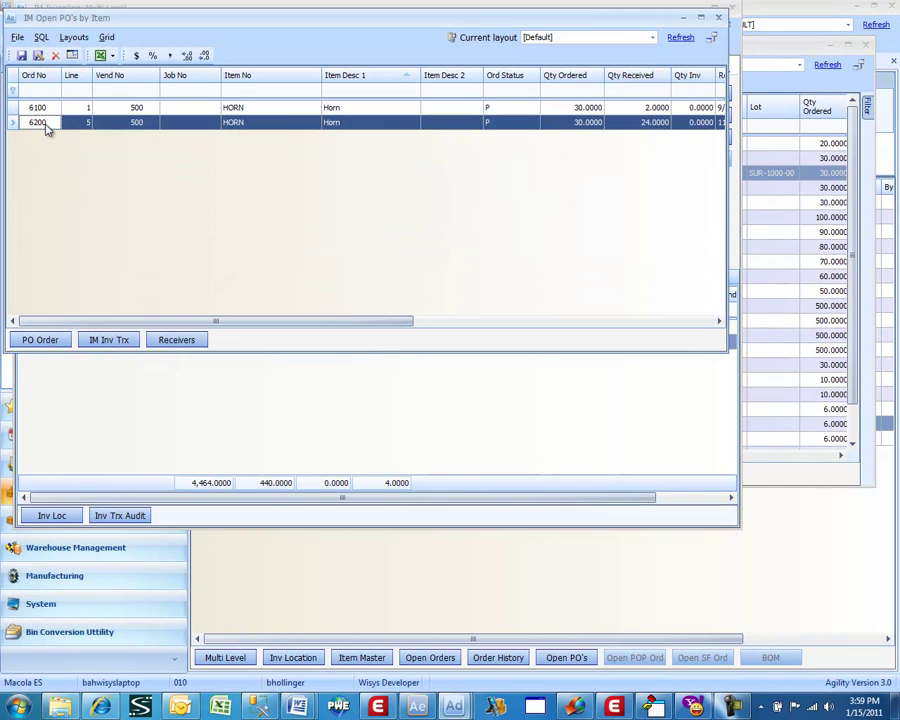
left_click(180, 339)
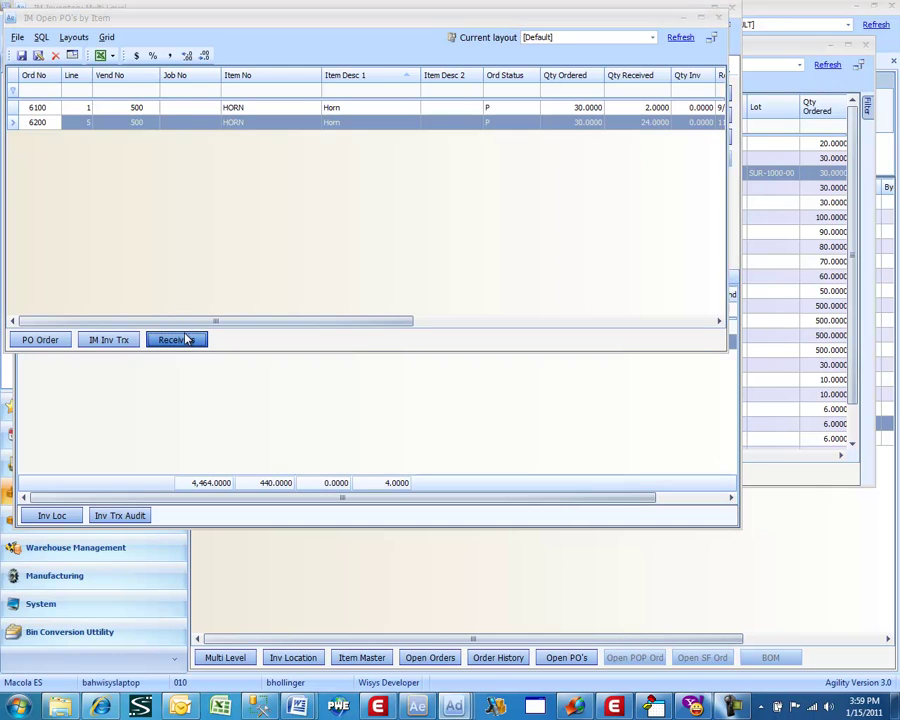
- Open the inventory transaction of the last listed HORN receiver and check the bin and lot in its serial/lot transaction
left_click(122, 205)
scroll(130, 212, "down", 1)
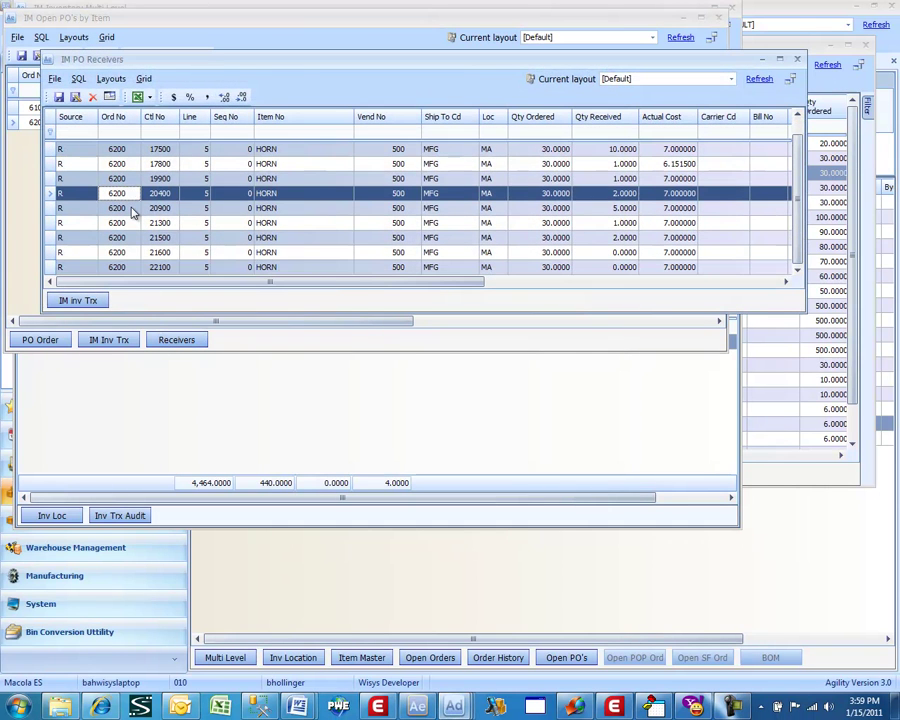
left_click(166, 268)
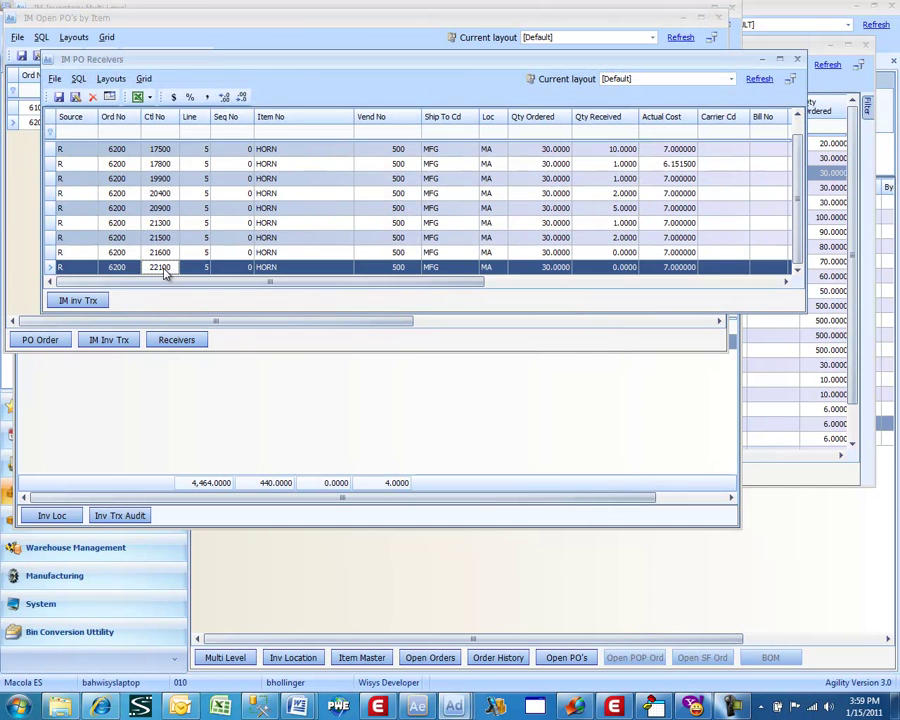
left_click(95, 299)
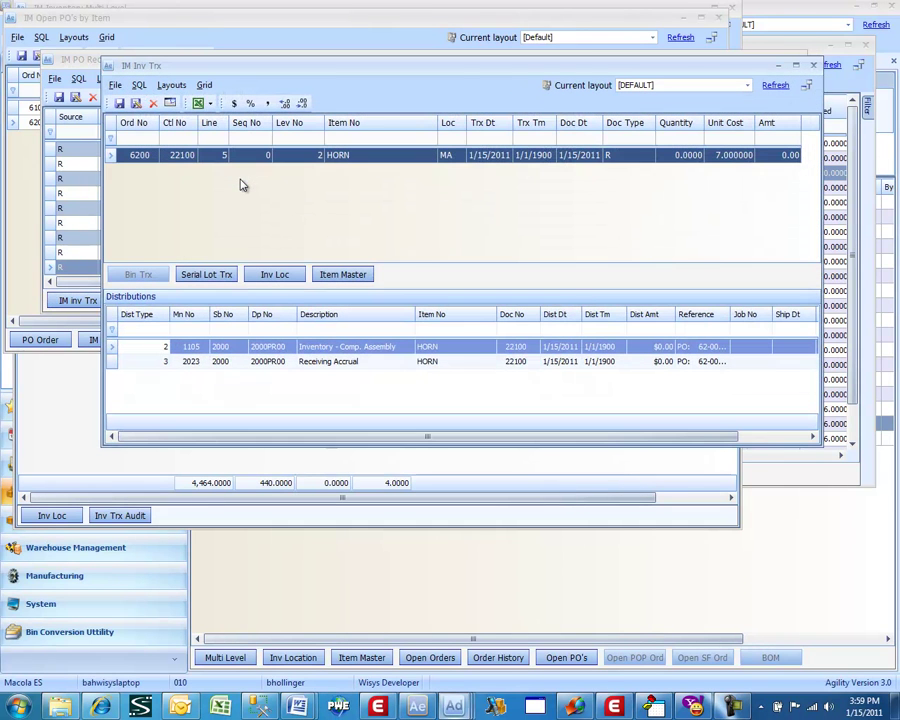
left_click(209, 272)
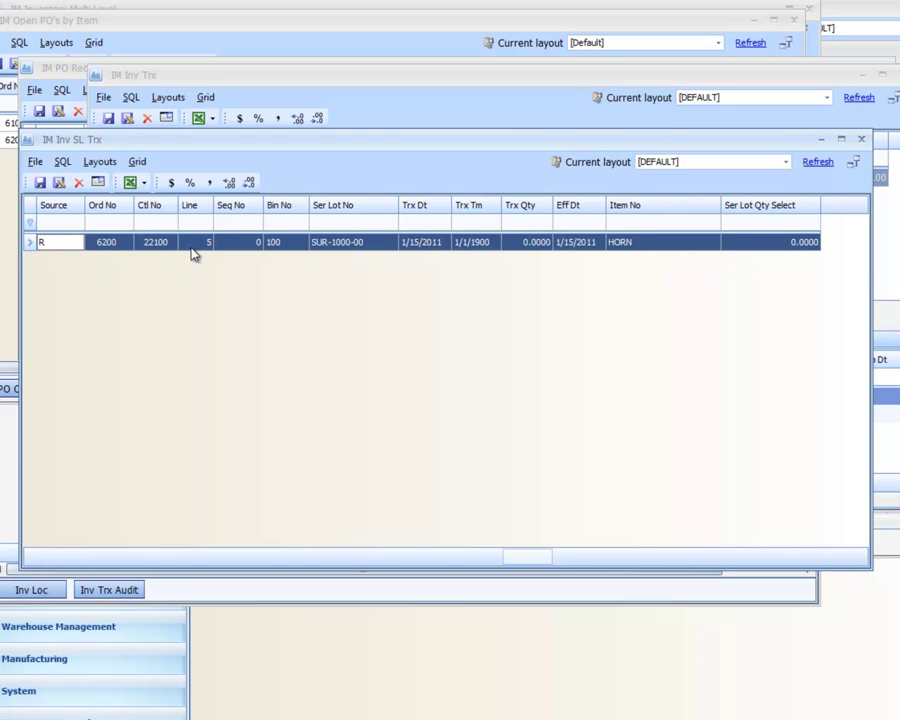
left_click(324, 245)
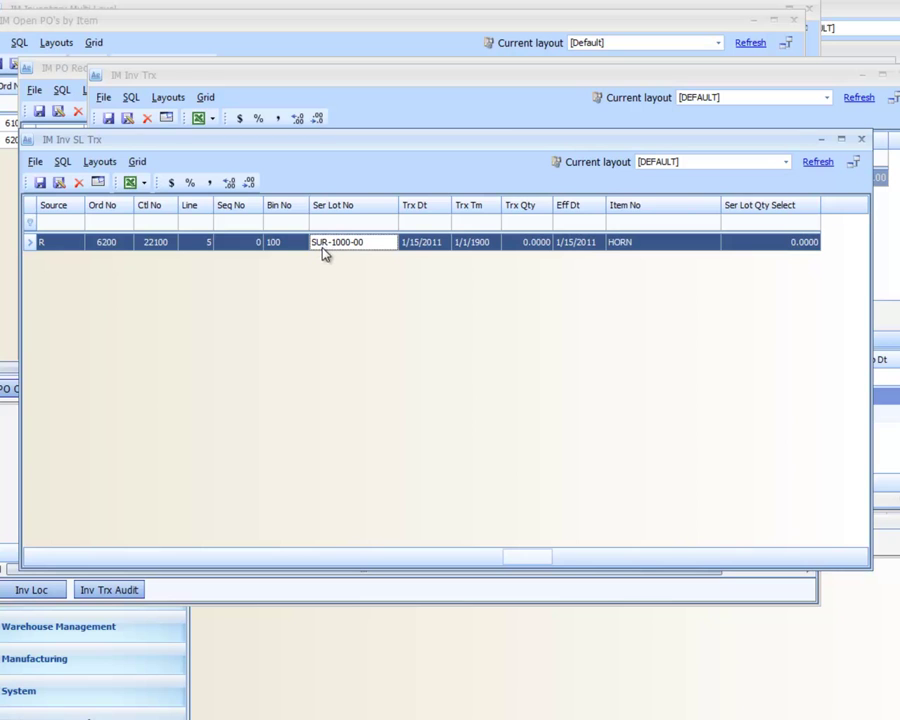
left_click(297, 246)
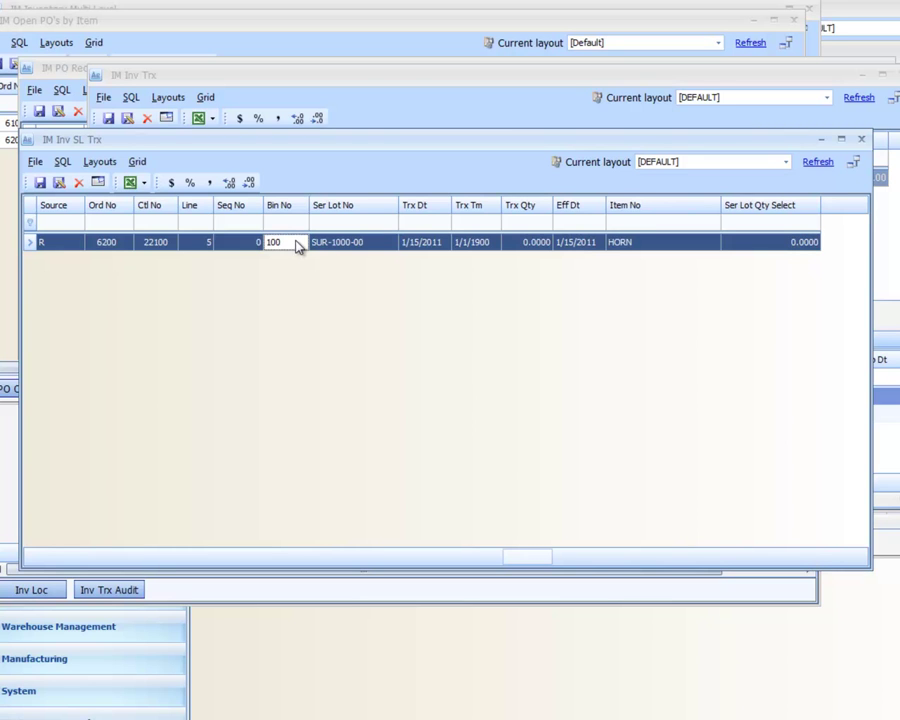